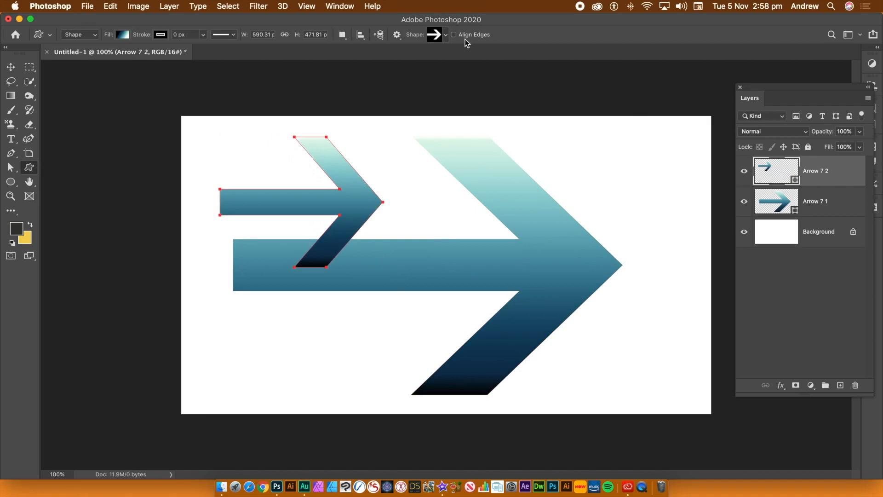
Examine the custom shape picker's thumbnails, its shape groups and its management options
left_click(444, 36)
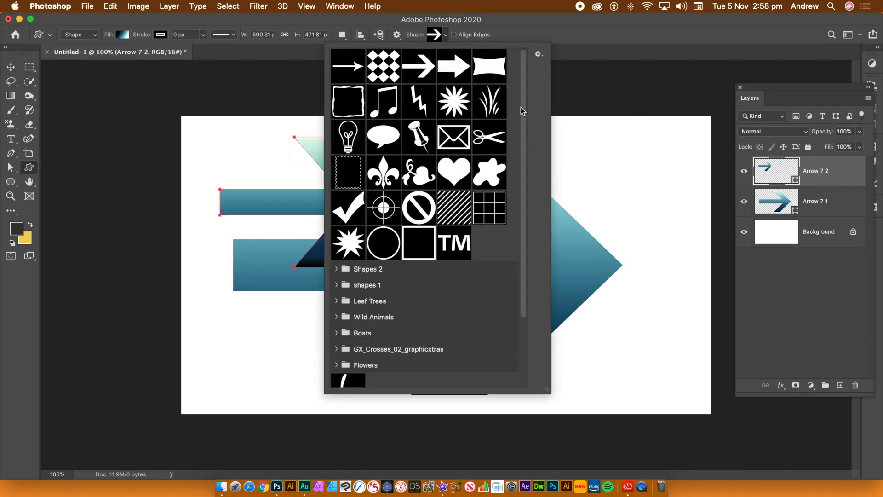
left_click_drag(526, 108, 530, 75)
left_click(384, 305)
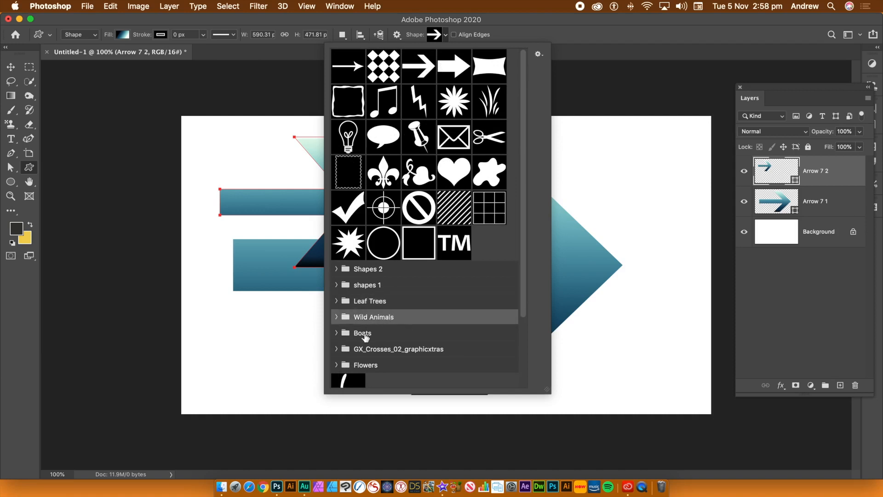
left_click(369, 367)
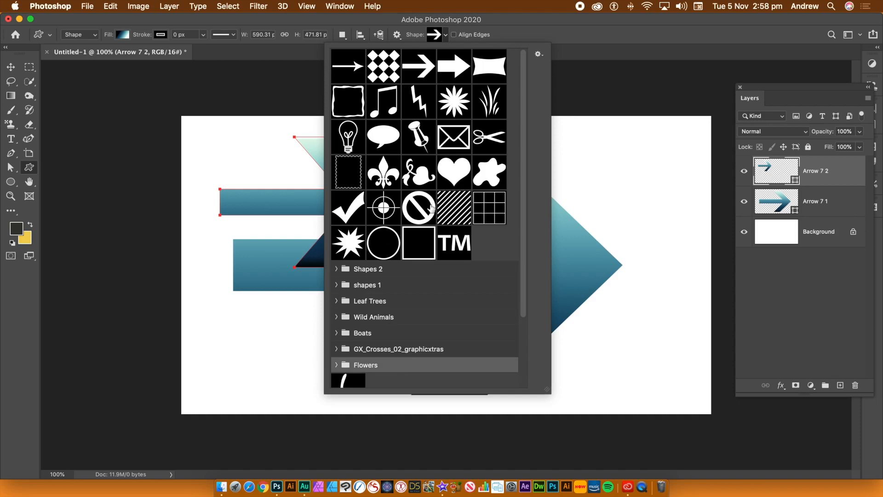
left_click(540, 55)
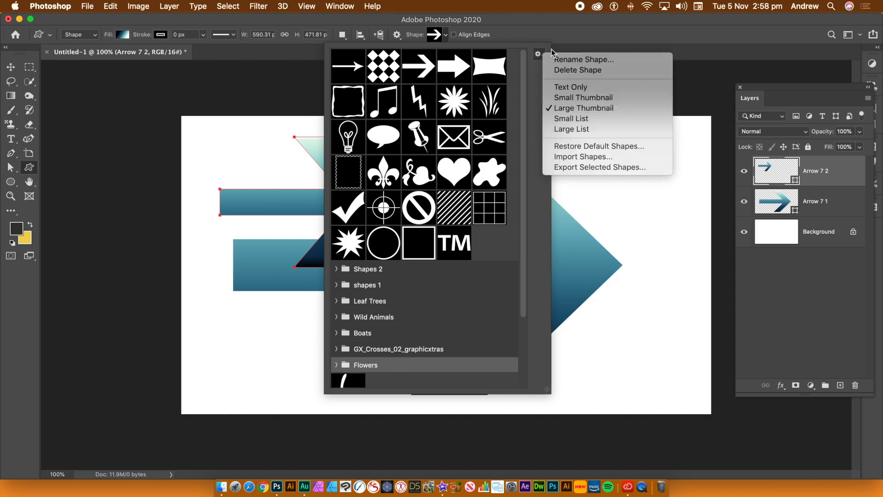
left_click(528, 37)
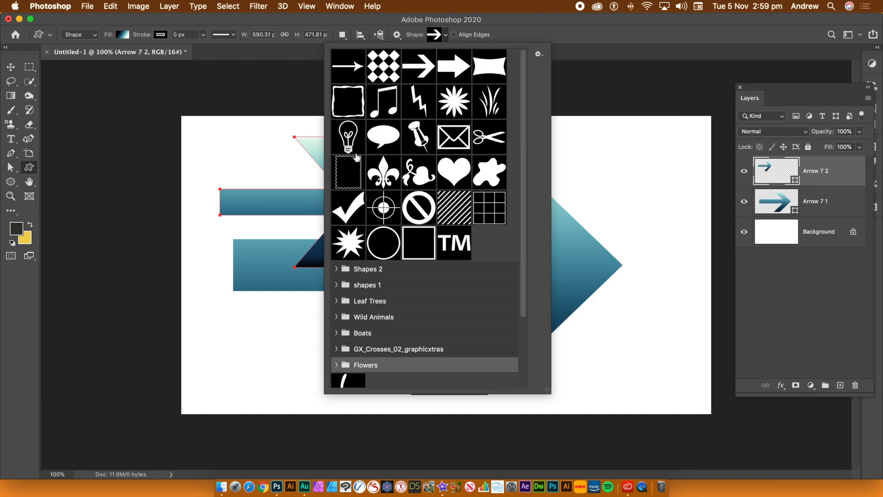
Draw a fleur-de-lis custom shape over the smaller arrow in the upper-left part of the canvas
left_click(379, 178)
left_click_drag(210, 146, 308, 244)
Undo the fleur-de-lis and both arrow shapes so only the Background layer is left
key("super+z")
key("super+z")
key("super+z")
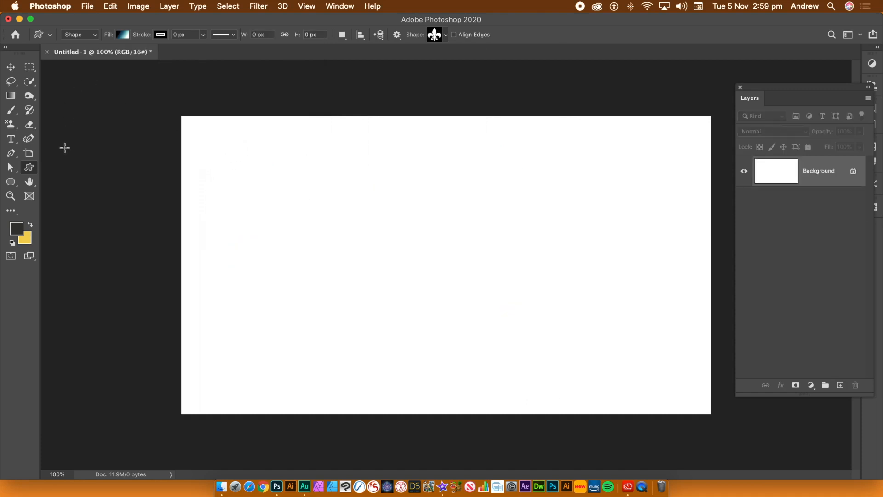
Display the Shapes panel, enlarge it in width and height, and show its shapes as large thumbnails
left_click(326, 7)
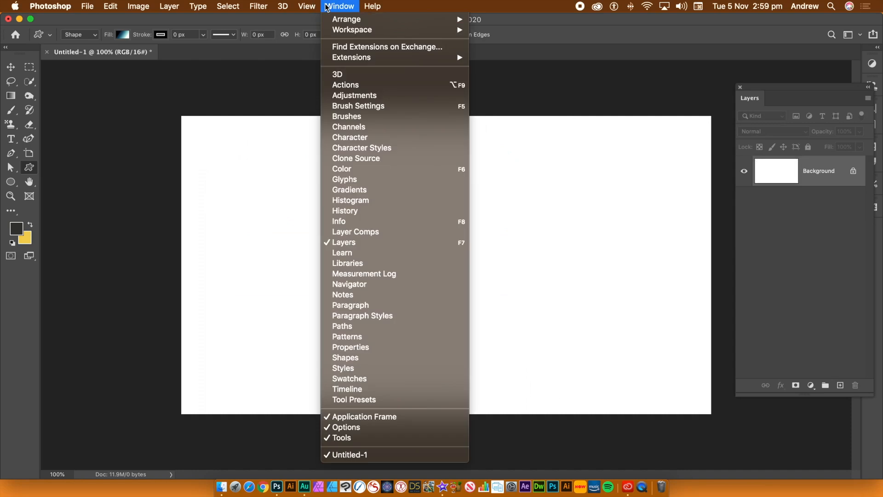
left_click(369, 359)
left_click_drag(662, 95, 596, 82)
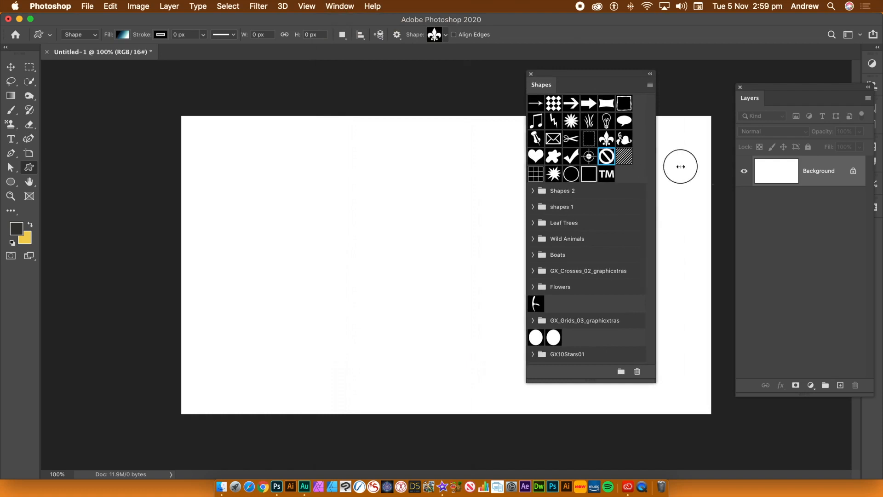
left_click_drag(657, 167, 787, 169)
left_click(776, 85)
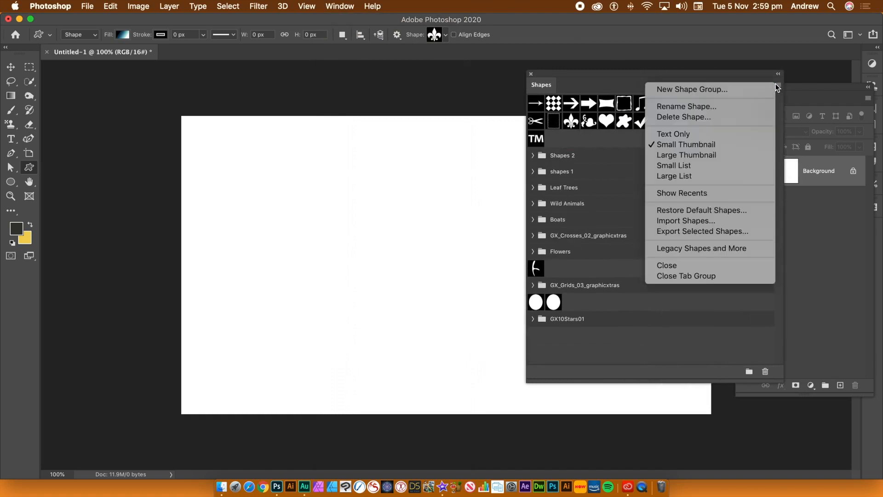
left_click(713, 158)
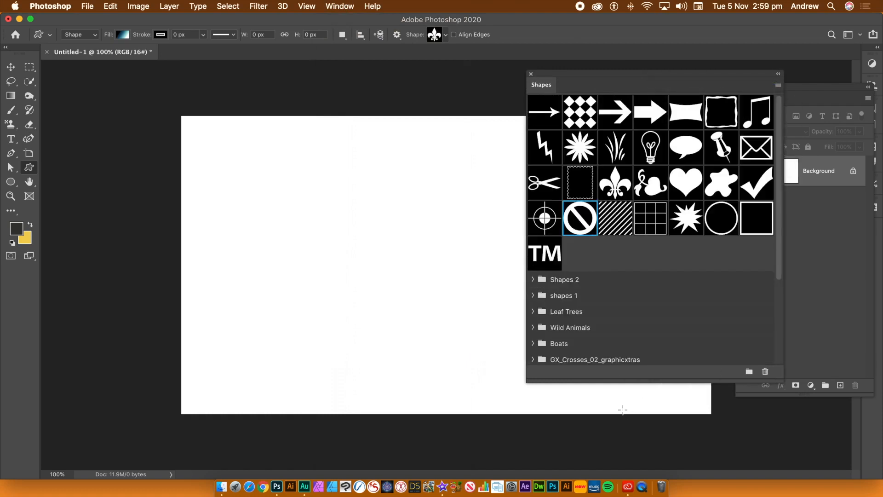
left_click_drag(627, 379, 625, 421)
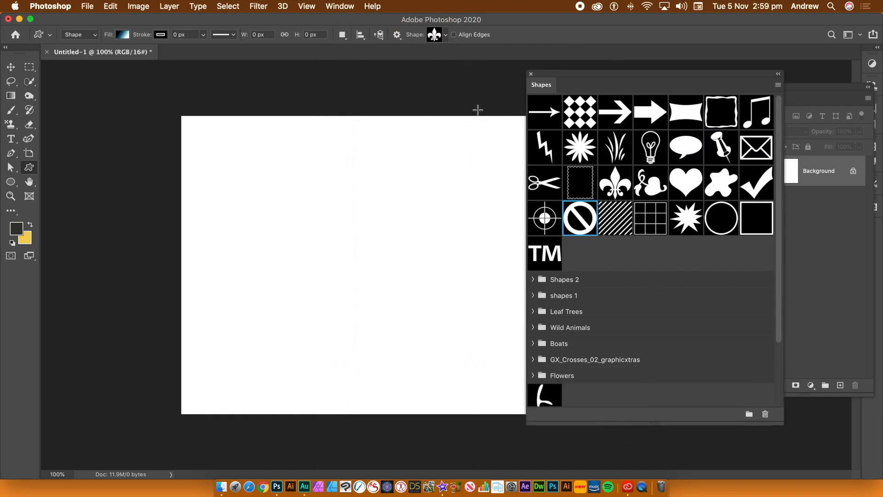
left_click(340, 6)
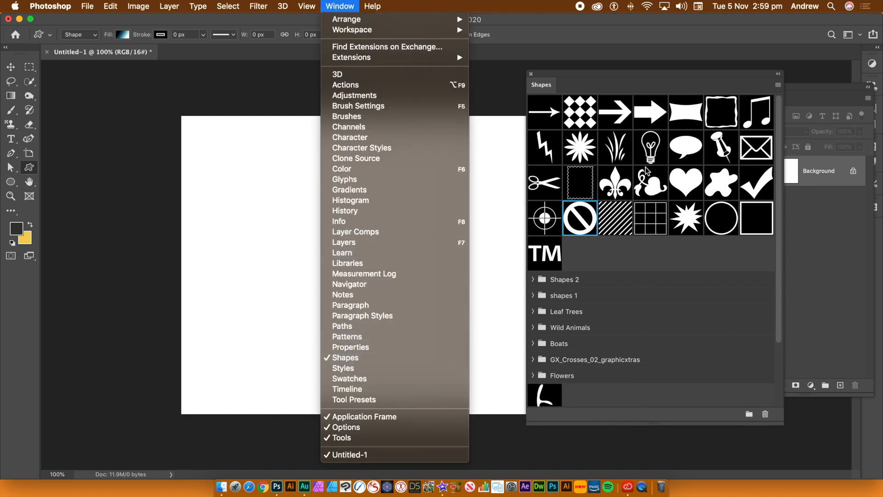
left_click(679, 83)
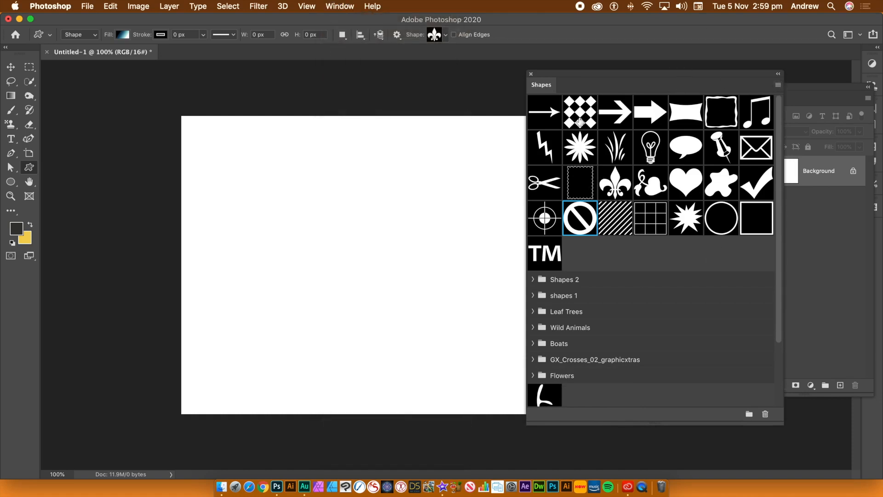
Place the fleur-de-lis from the Shapes panel on the canvas at 178.67% scale and delete it again
left_click(623, 187)
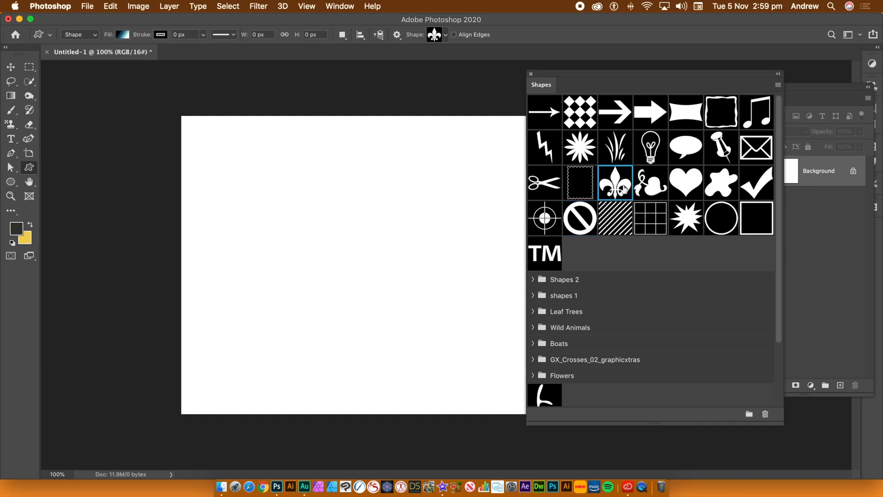
left_click_drag(619, 183, 312, 217)
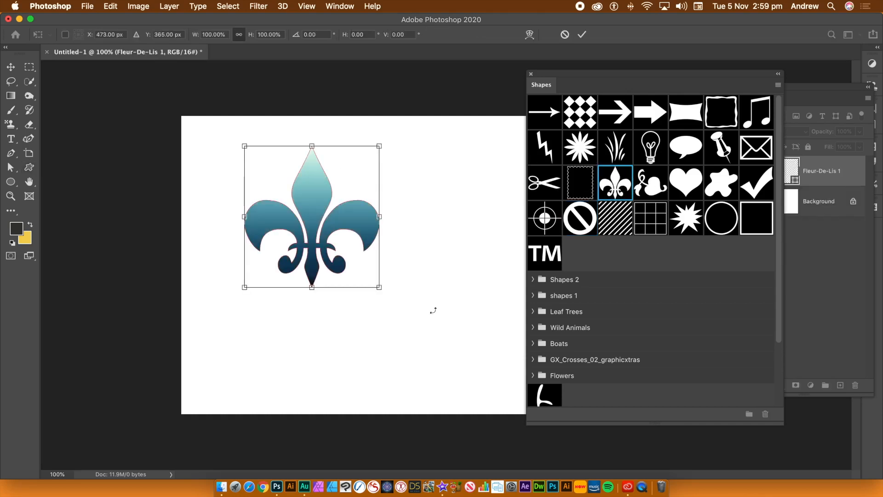
left_click_drag(378, 288, 485, 398)
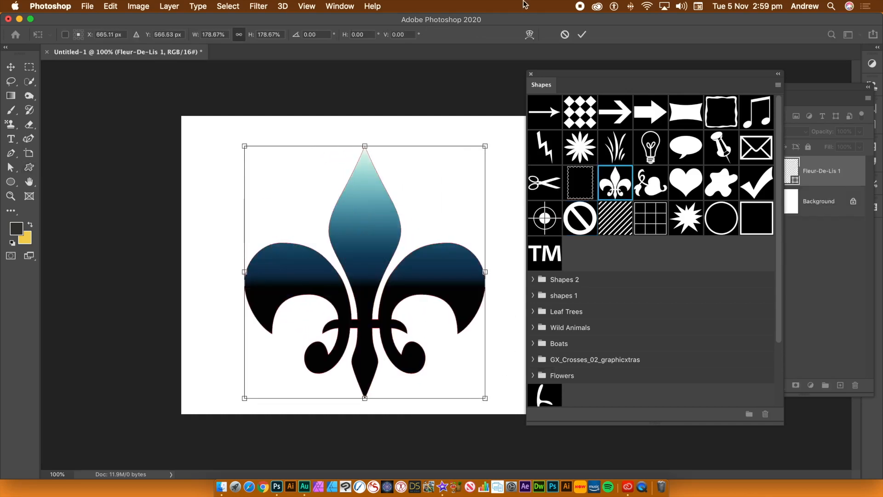
left_click(584, 35)
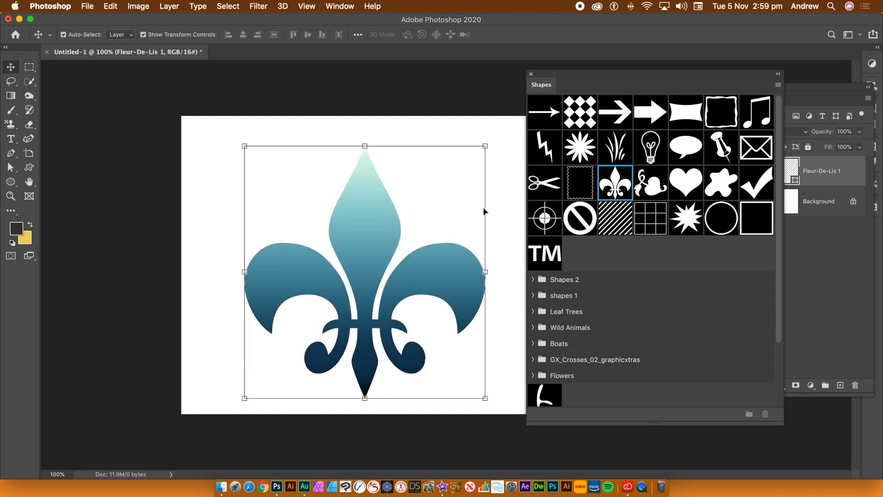
key("Delete")
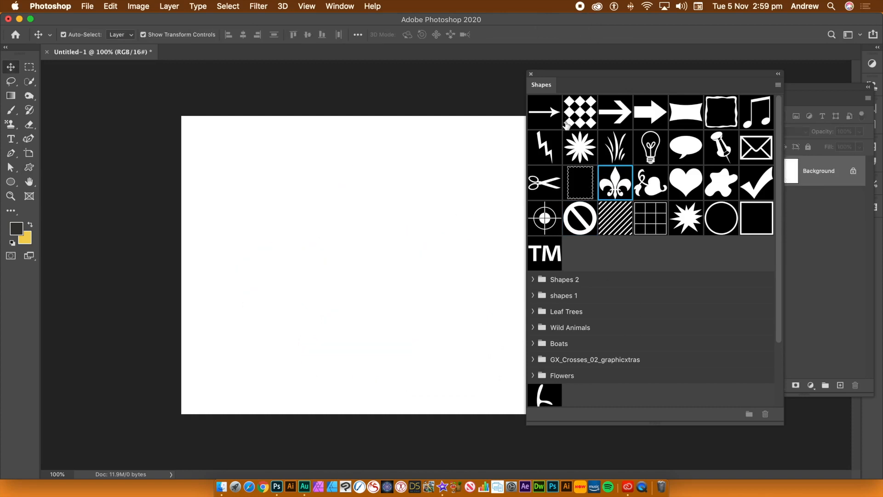
Move the loose branch shape and the two loose ovals between the lower groups into the Shapes 2 and shapes 1 groups
left_click_drag(546, 396, 574, 281)
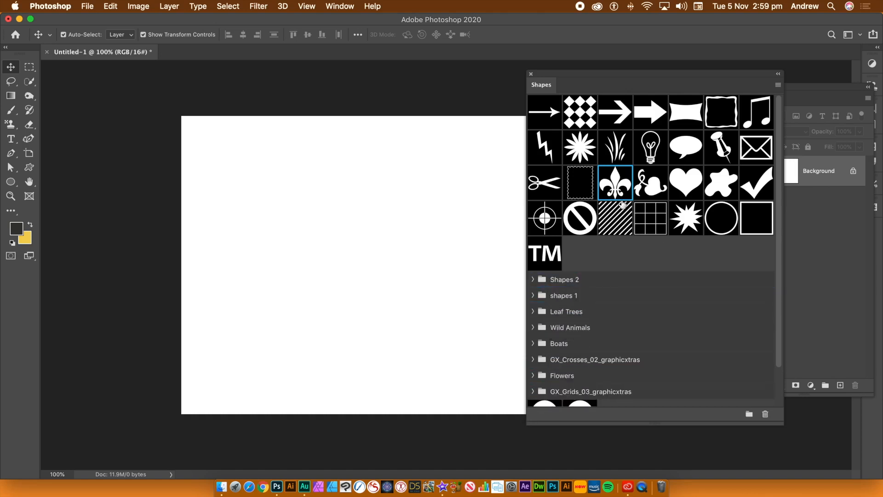
left_click_drag(566, 401, 580, 294)
left_click_drag(535, 411, 570, 288)
Move the fleur-de-lis, the leaf ornament and the heart together into the Shapes 2 group
left_click(656, 192)
left_click(618, 192)
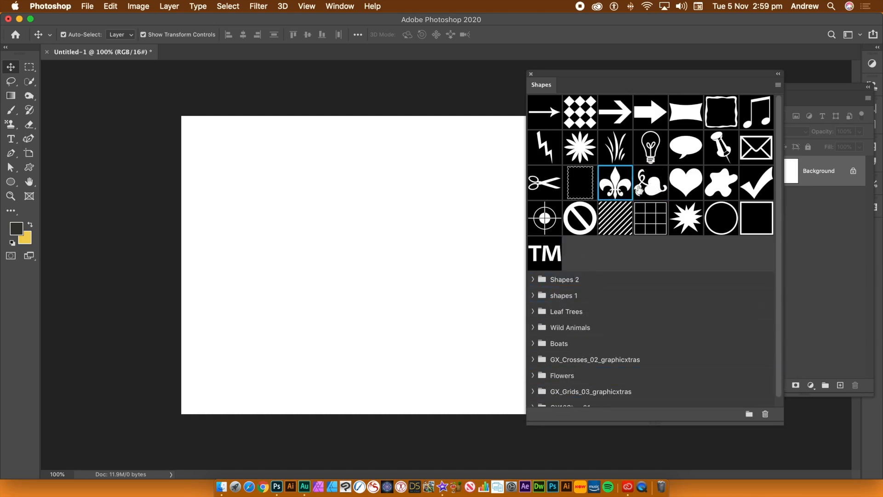
left_click(688, 192, "shift")
left_click_drag(688, 189, 574, 280)
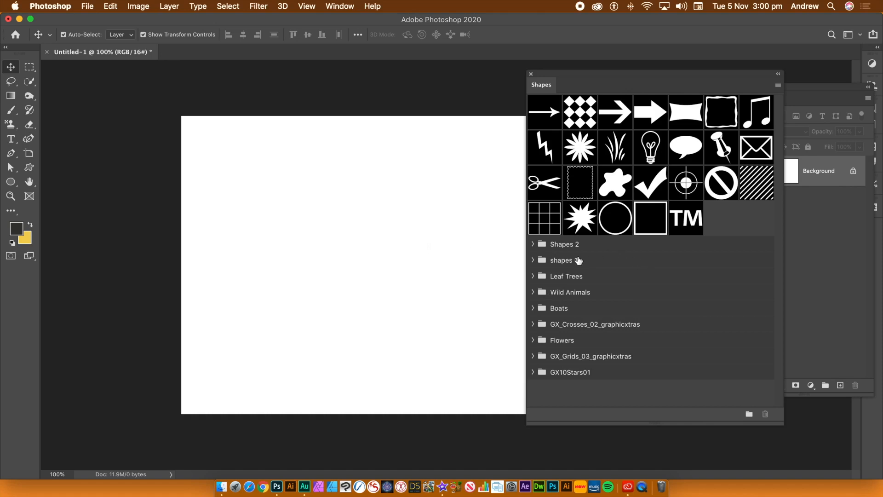
left_click(589, 358)
left_click(615, 324)
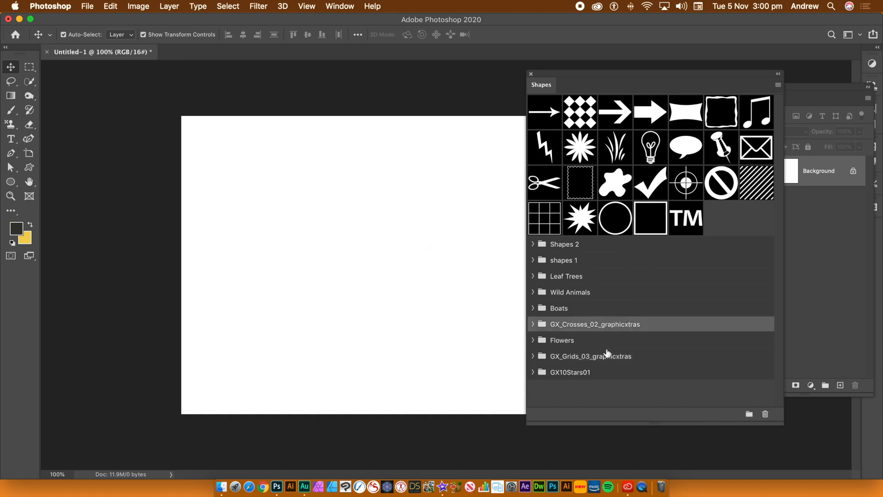
left_click(586, 374)
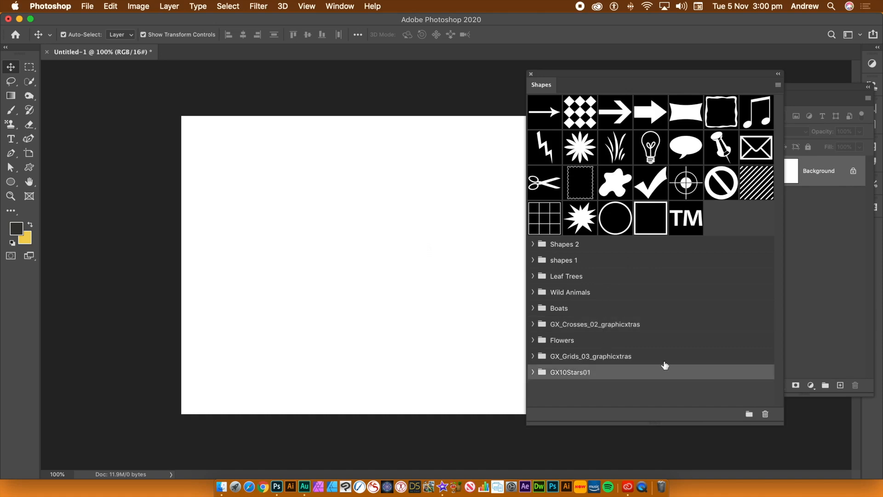
left_click(573, 246)
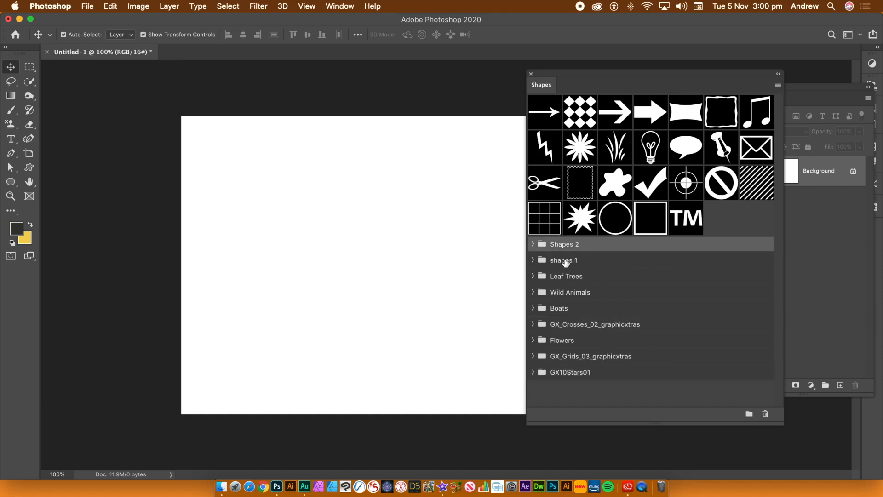
left_click(569, 262)
Create a new shape group named Shapes 3 directly below the Shapes 2 group
left_click(580, 248)
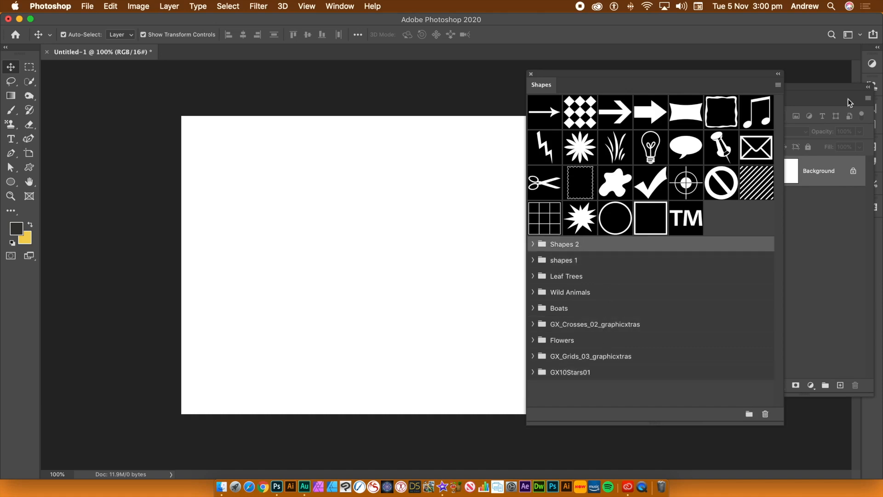
left_click(778, 84)
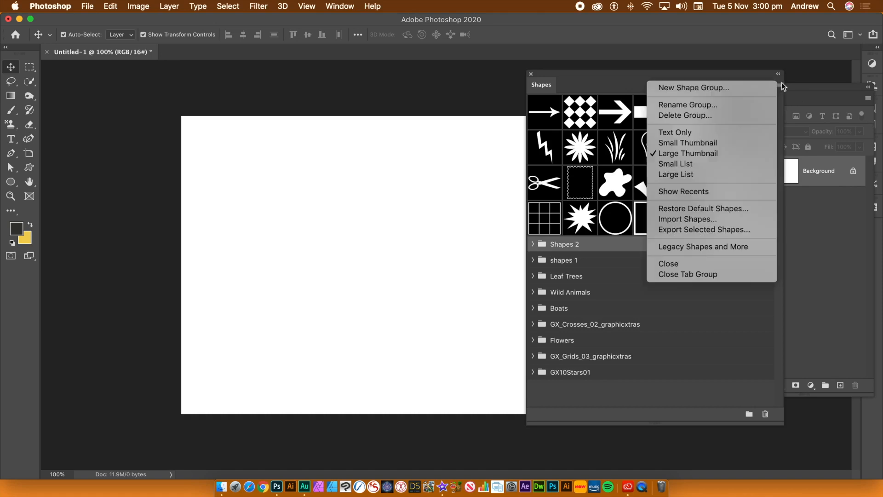
left_click(718, 91)
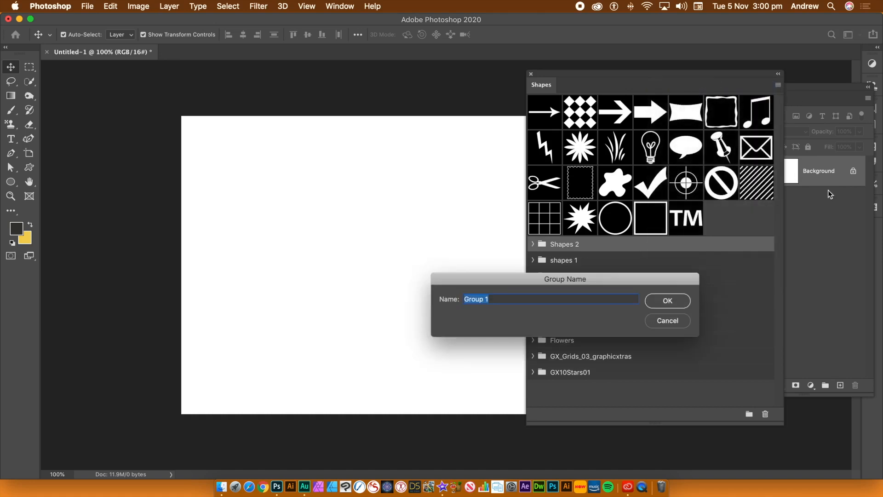
type("Shapes 3")
key("Return")
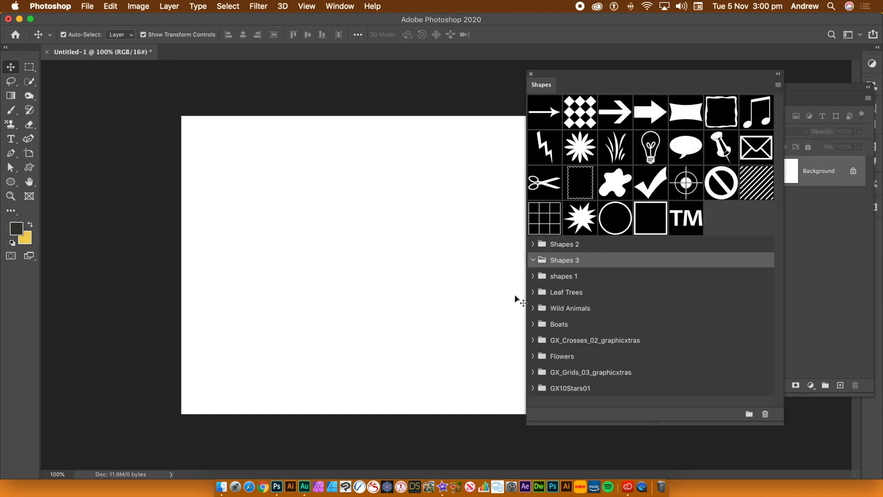
Move the ungrouped starburst, circle frame, square frame and TM shapes into the Shapes 3 group
left_click_drag(578, 218, 568, 258)
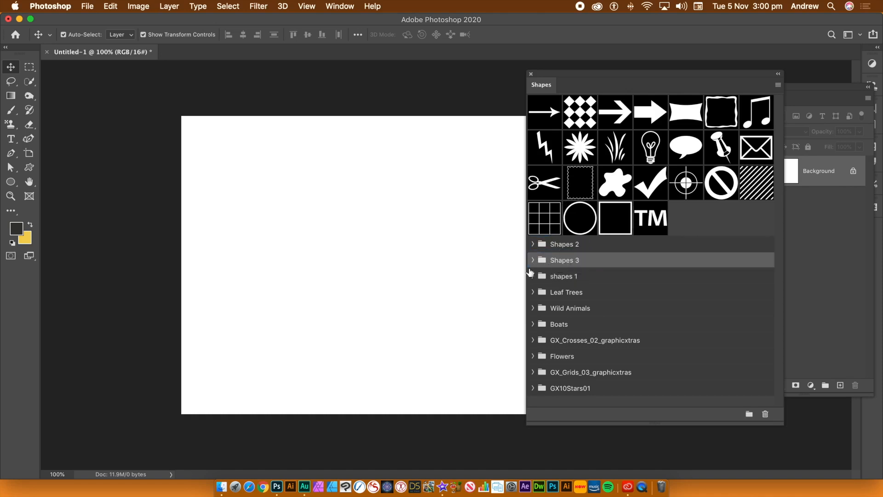
left_click(533, 260)
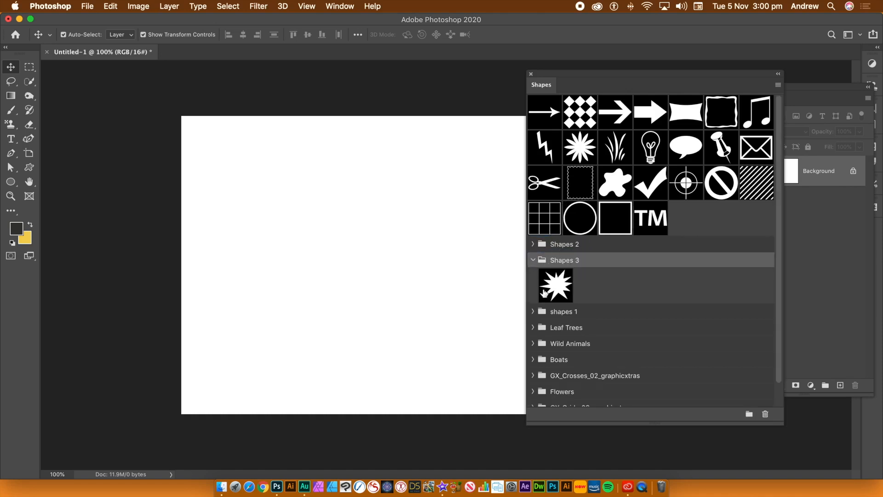
left_click(622, 213)
left_click(590, 223)
left_click(645, 225, "shift")
left_click_drag(645, 225, 560, 261)
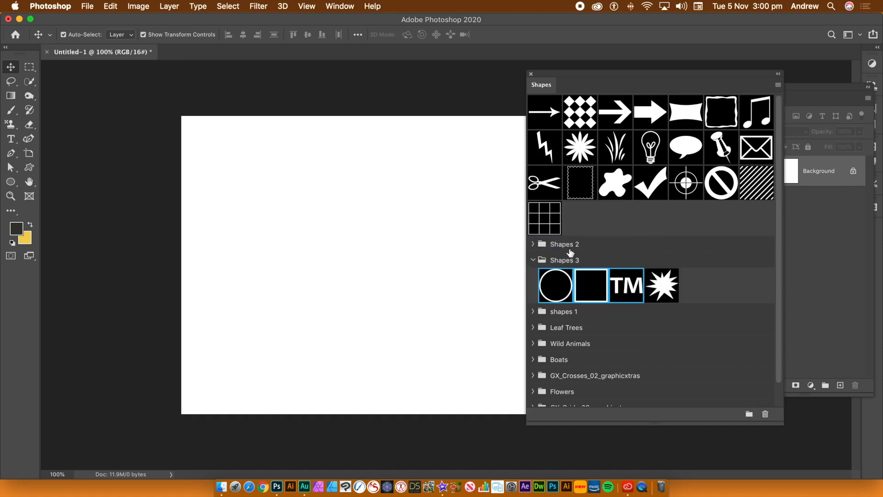
left_click(533, 260)
Reorder the ungrouped shapes so the blob comes second, right after the thin arrow
left_click_drag(615, 186, 571, 128)
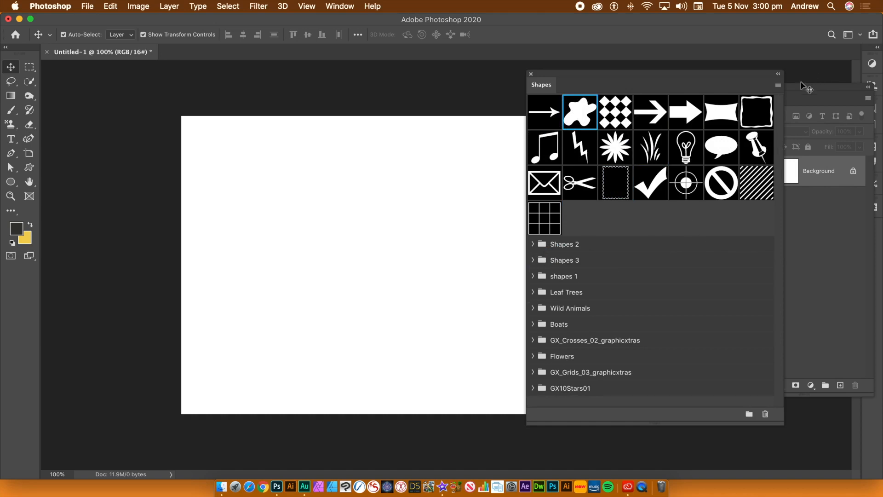
Examine the commands offered for a single shape and for the Shapes 2 group
right_click(587, 111)
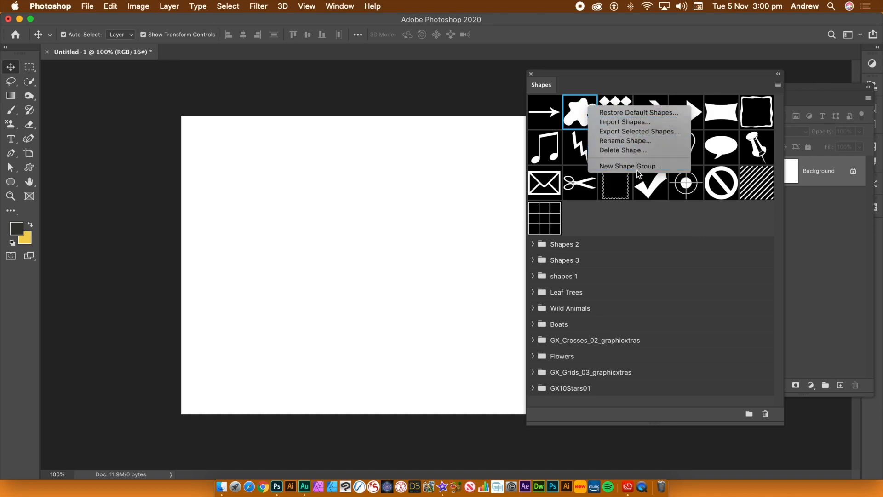
left_click(704, 78)
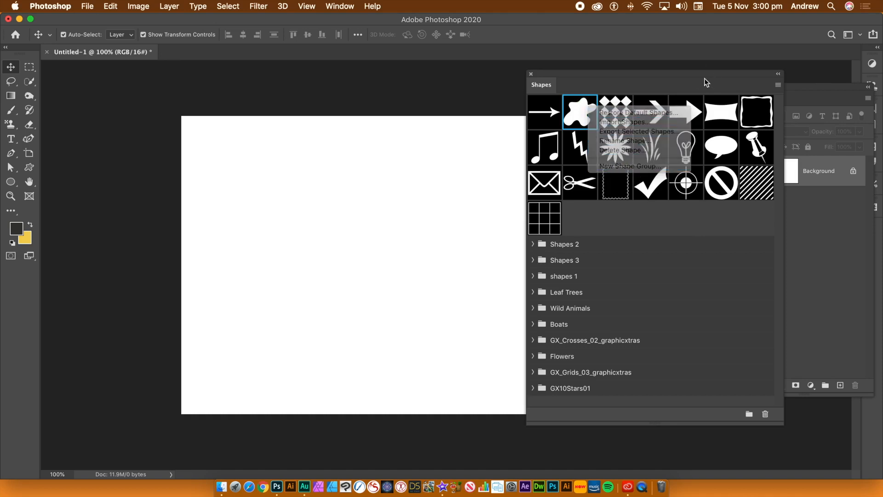
left_click(778, 85)
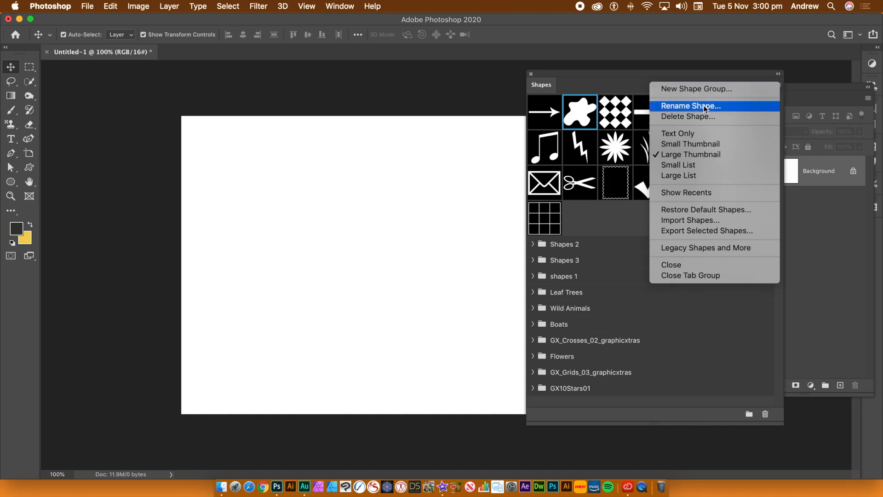
left_click(575, 245)
left_click(572, 246)
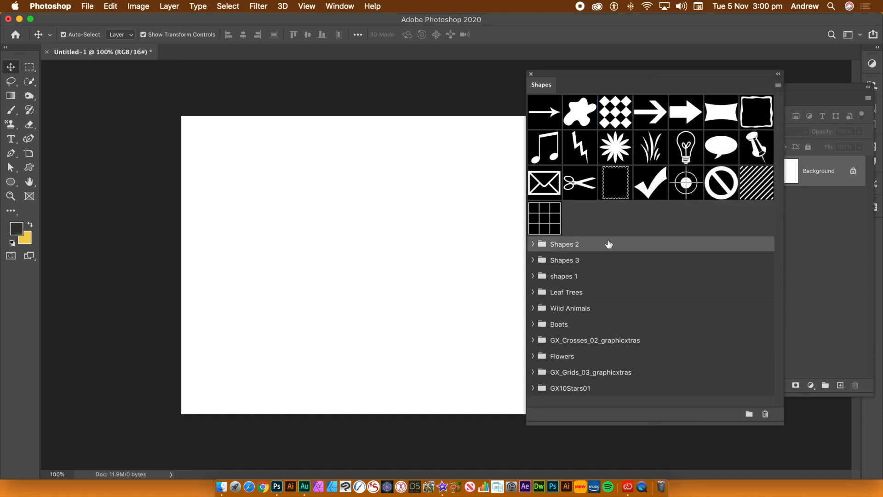
left_click(778, 86)
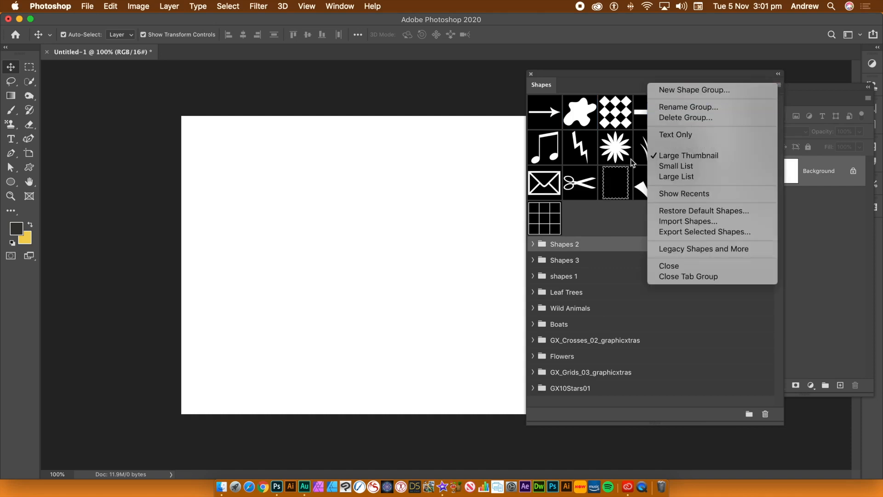
left_click(559, 225)
left_click(551, 218)
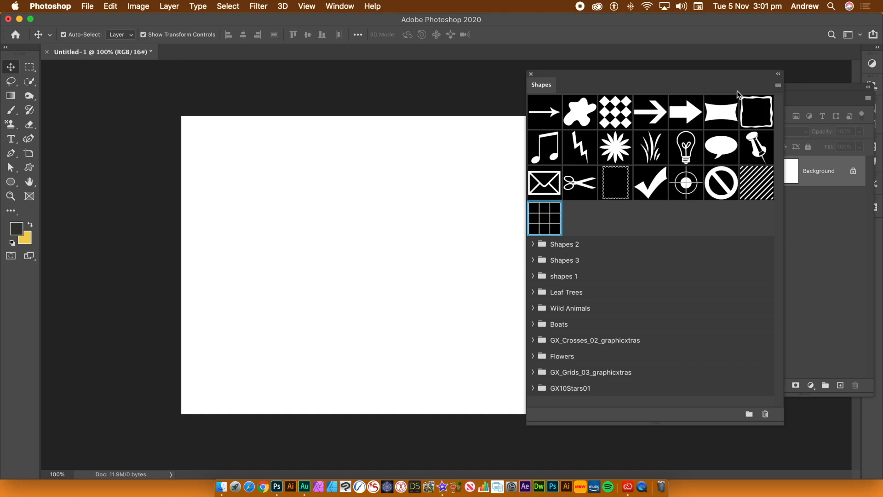
Turn on the display of recently used shapes in the Shapes panel and turn it off again
left_click(778, 86)
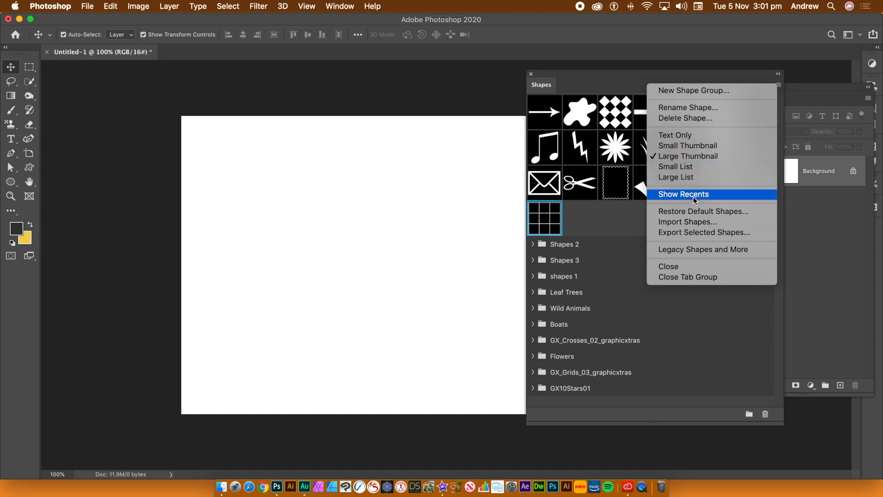
left_click(672, 193)
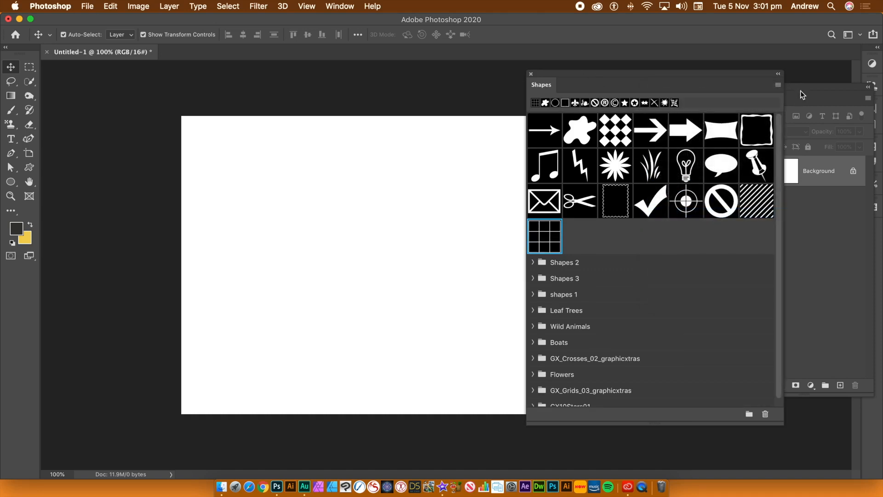
left_click(778, 87)
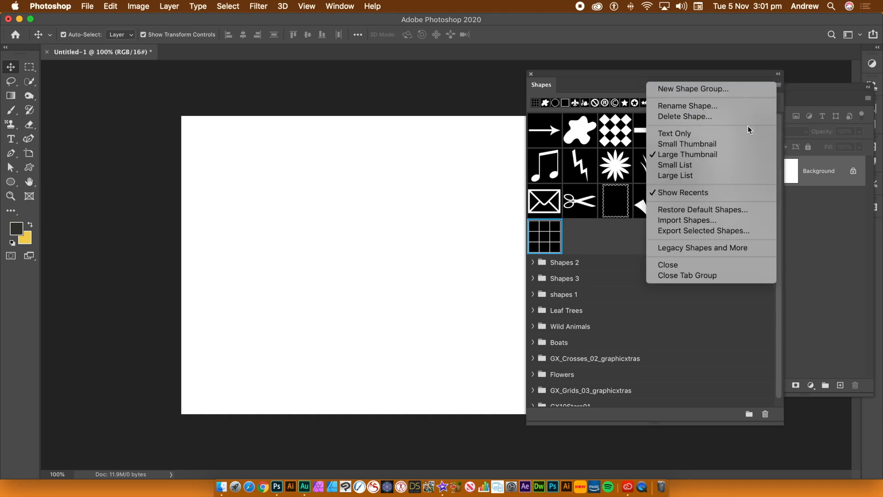
left_click(704, 193)
left_click(778, 85)
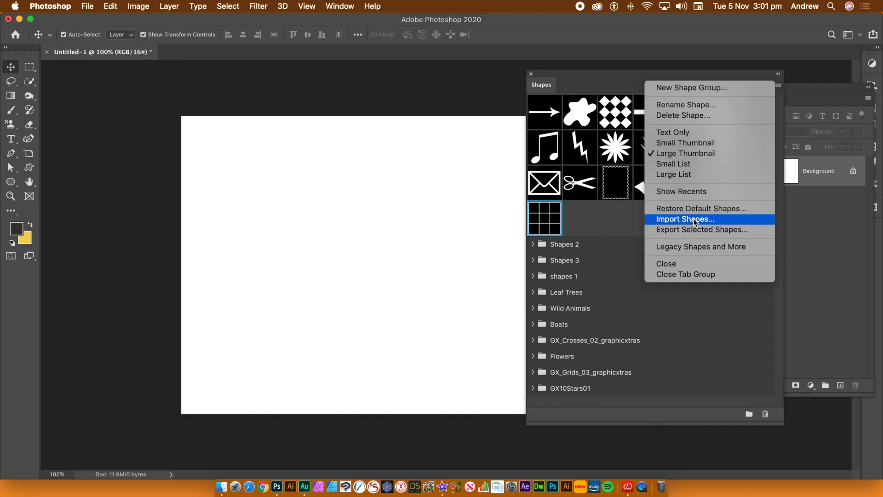
left_click(620, 219)
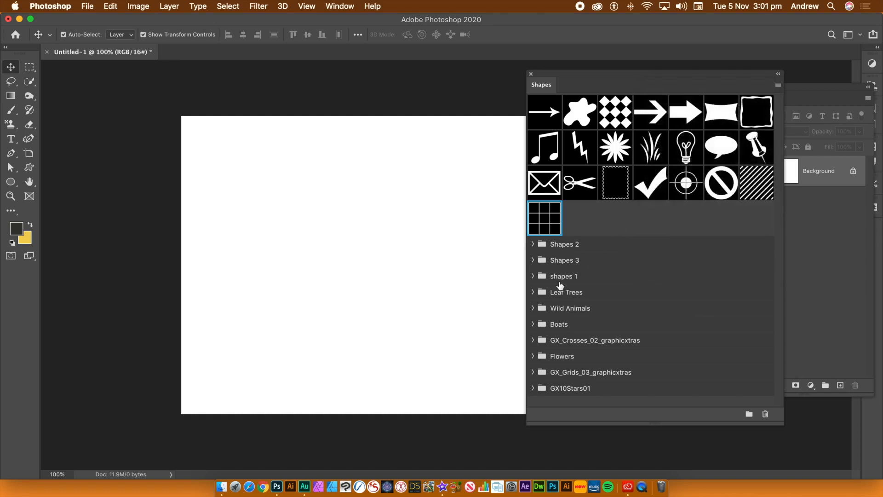
Move the GX_Crosses_02_graphicxtras, GX_Grids_03_graphicxtras and GX10Stars01 groups, in that order, directly below the shapes 1 group
left_click(585, 344)
left_click_drag(567, 344, 570, 288)
left_click_drag(572, 376, 574, 309)
left_click_drag(557, 388, 573, 319)
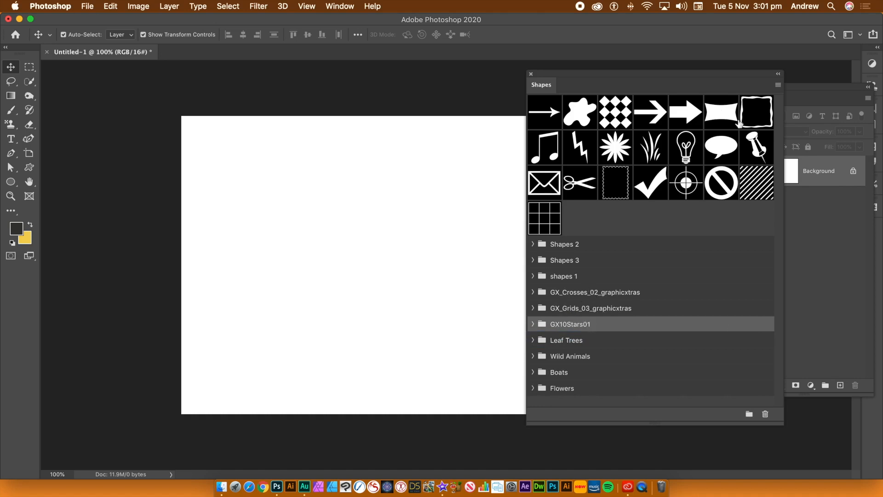
Import the custom shapes file GX21Numbers04.csh from the custom shapes folder
left_click(777, 86)
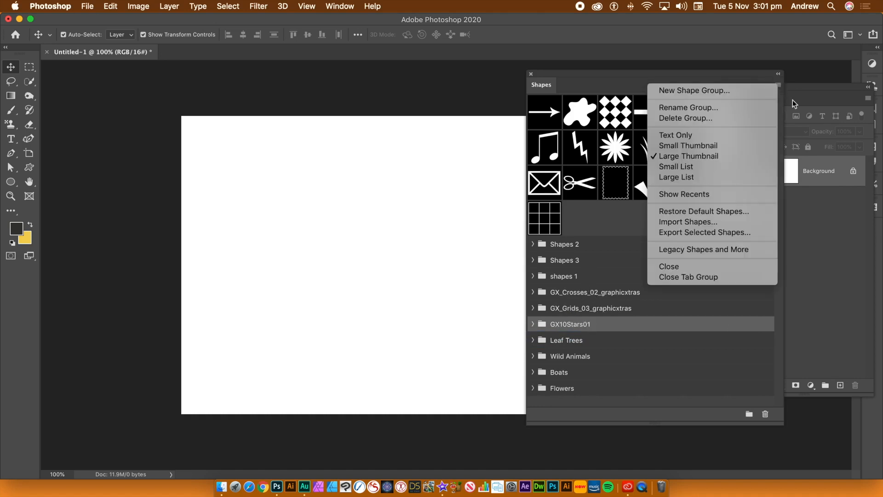
left_click(715, 221)
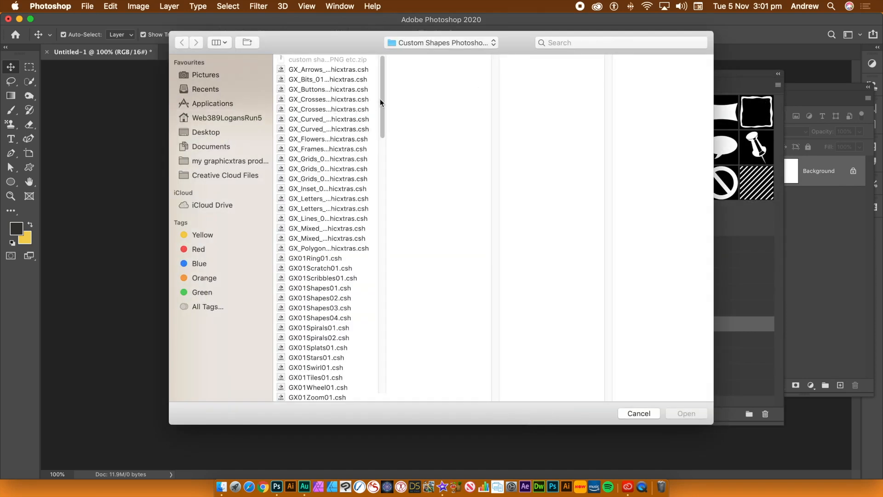
left_click_drag(382, 103, 375, 296)
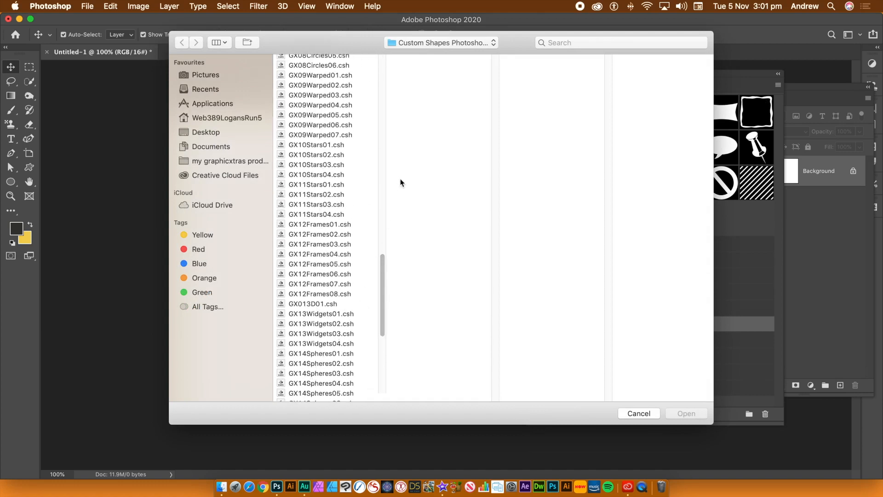
left_click_drag(382, 284, 380, 339)
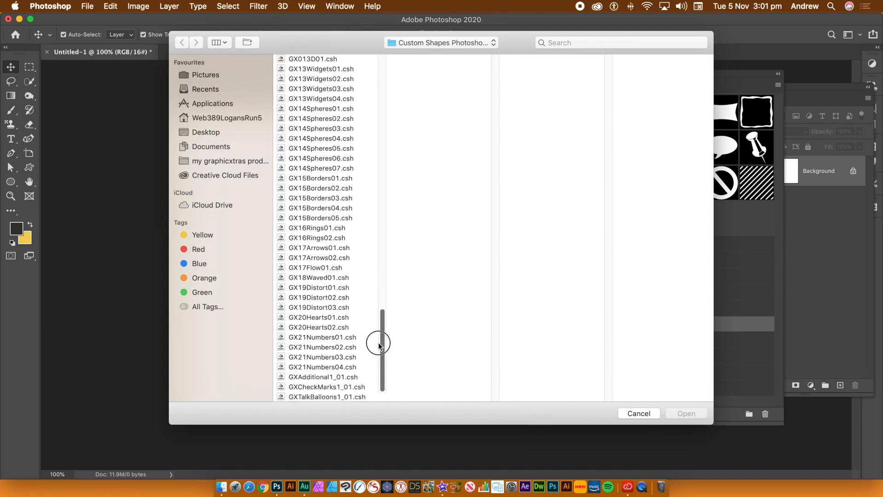
left_click(324, 367)
left_click(696, 413)
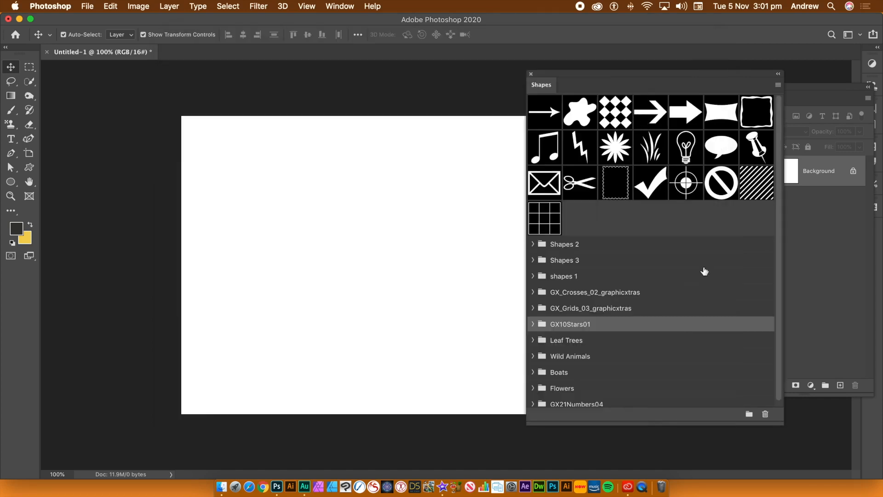
Check the contents of the imported GX21Numbers04 group and move the collapsed group directly above GX10Stars01
left_click_drag(780, 287, 779, 335)
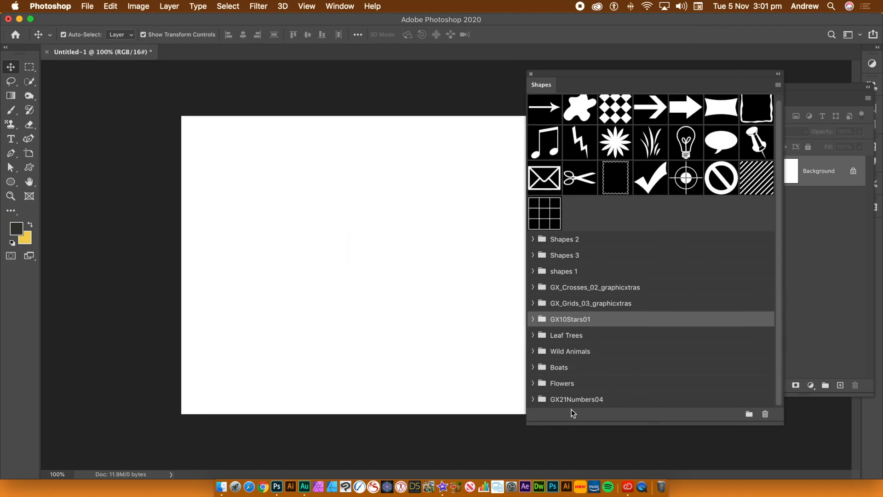
left_click(585, 403)
left_click(538, 402)
left_click_drag(777, 184, 781, 205)
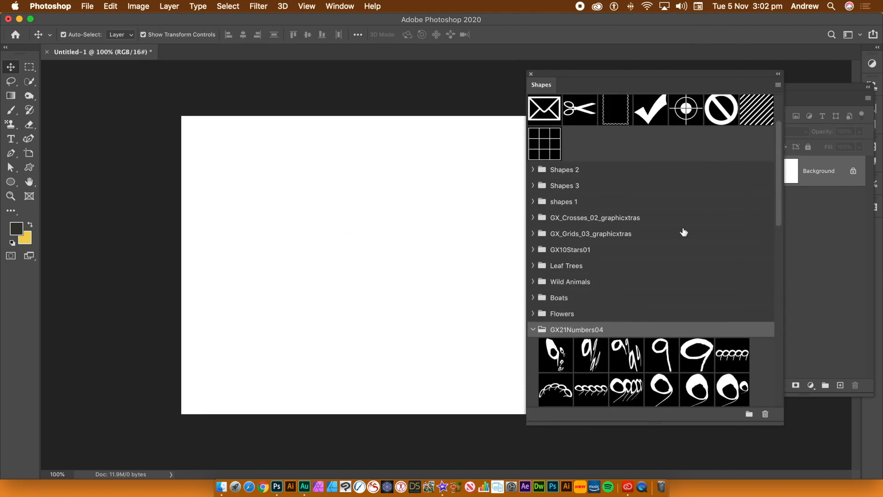
left_click(534, 331)
left_click_drag(569, 401, 577, 311)
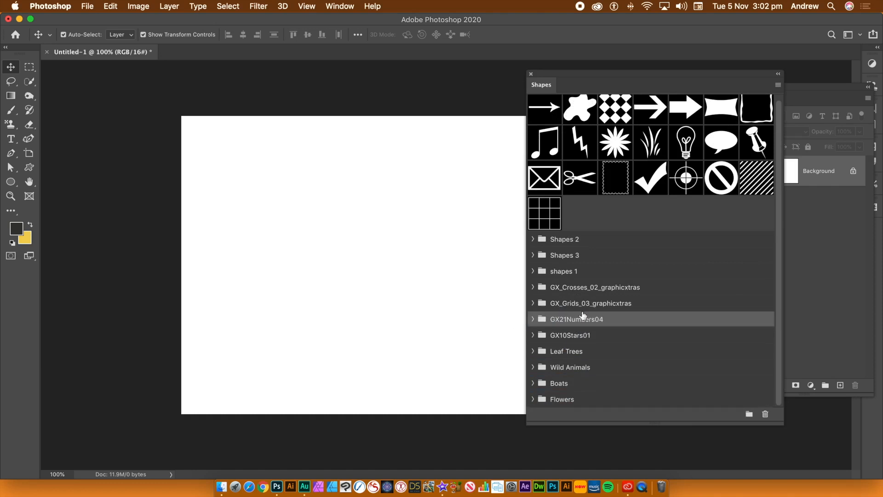
Import the five consecutive custom shapes files from GX_Lines_01_graphicxtras.csh through GX01Ring01.csh together
left_click(777, 85)
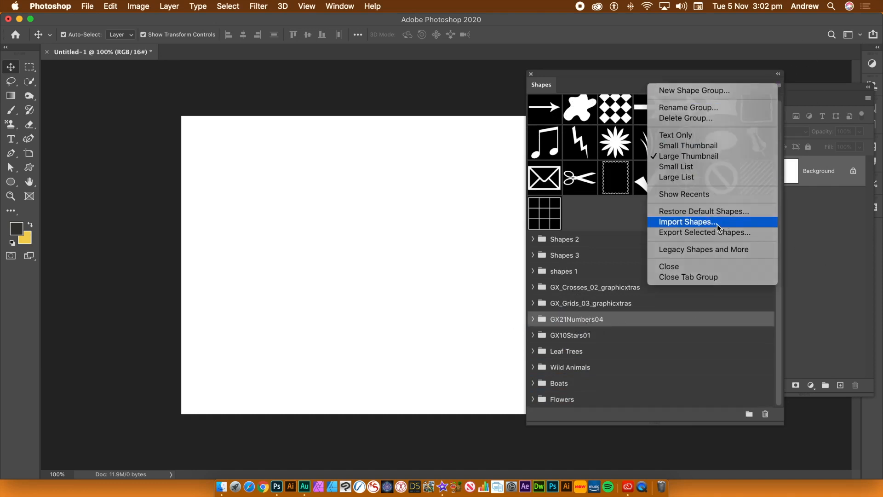
left_click(716, 223)
left_click(328, 219)
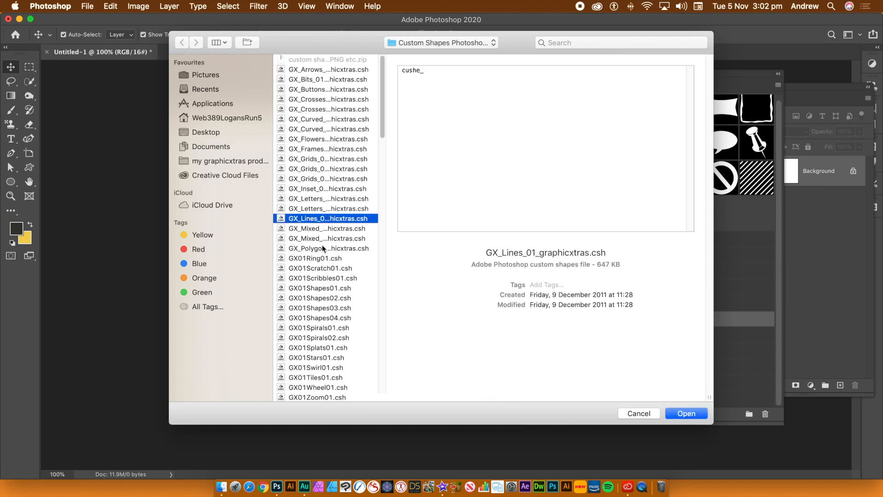
left_click(316, 259, "shift")
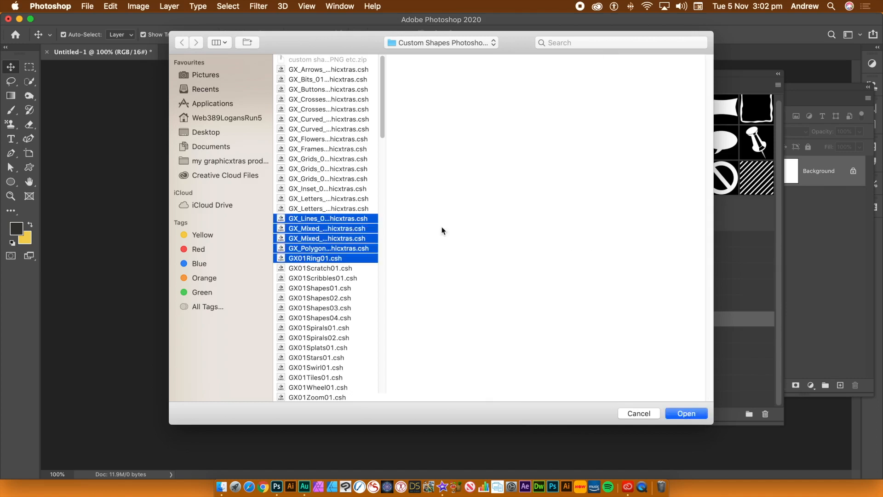
left_click(697, 414)
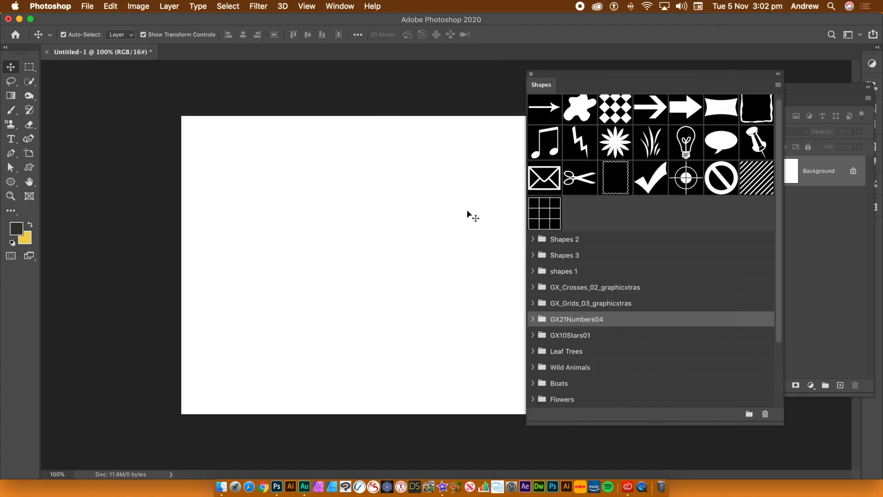
Place the tapering stripes shape from the GX_Lines_01_graphicxtras group on the canvas scaled to about 142%, and delete it again
left_click_drag(776, 272, 773, 353)
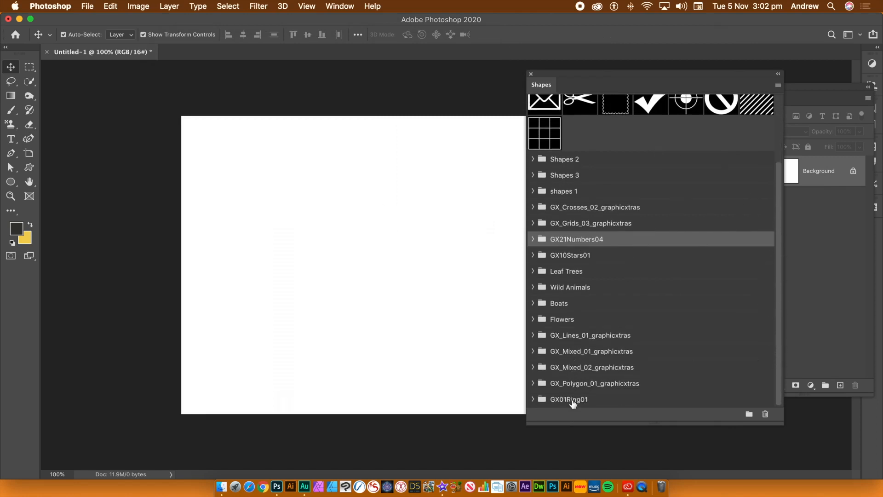
left_click(532, 336)
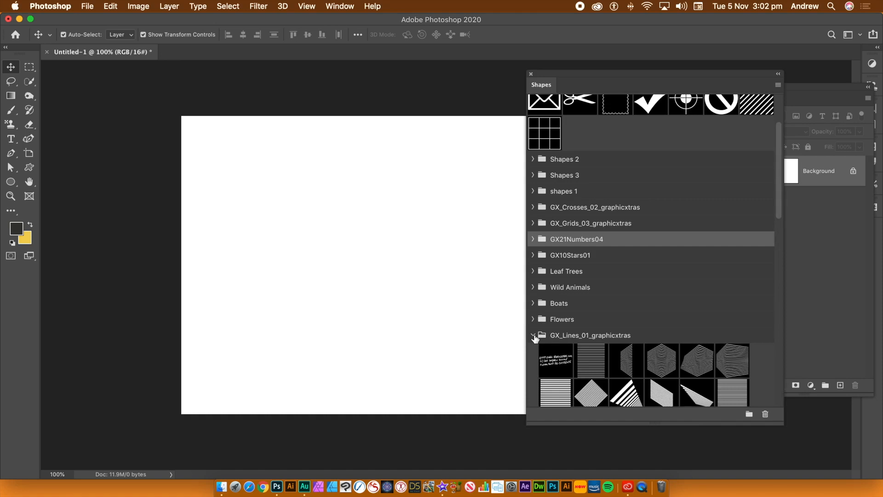
left_click(534, 336)
left_click(534, 336)
left_click(633, 395)
left_click_drag(633, 395, 391, 263)
left_click_drag(440, 326, 498, 384)
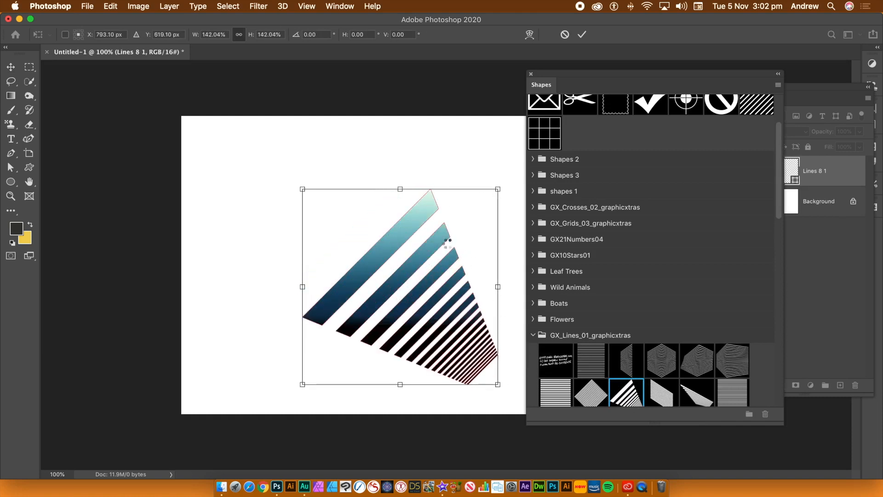
key("Return")
key("Delete")
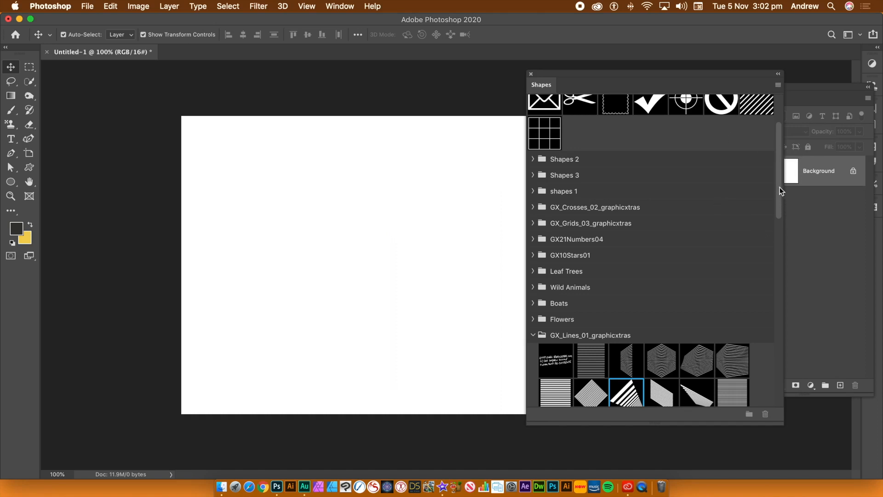
Select the four ungrouped shapes from the check mark through the diagonal stripes
scroll(780, 191, "up", 5)
left_click(664, 188)
left_click(752, 193, "shift")
left_click(778, 85)
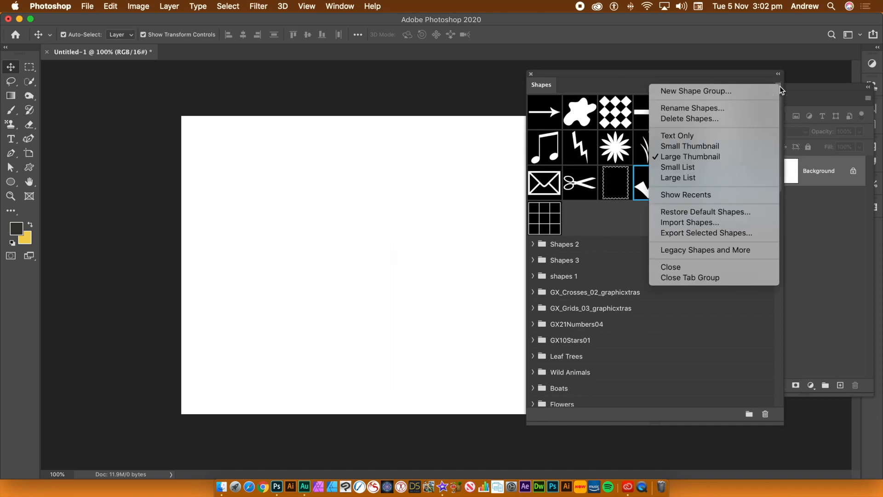
left_click(703, 235)
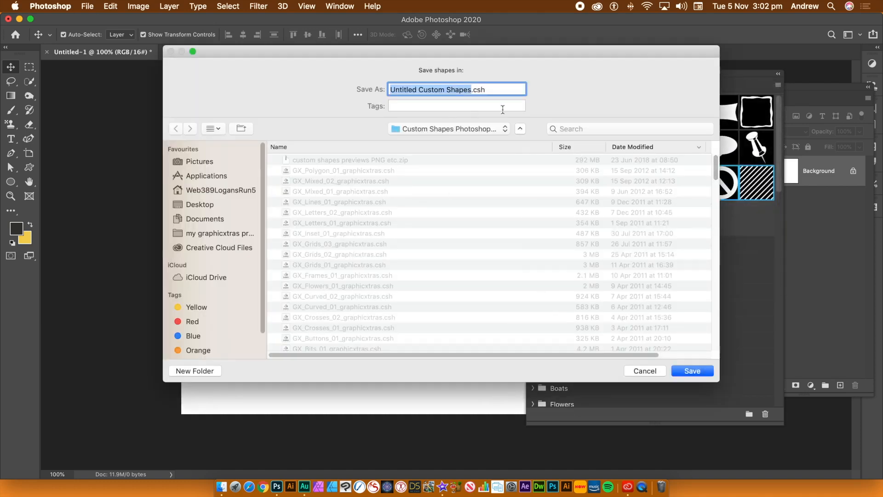
left_click(662, 370)
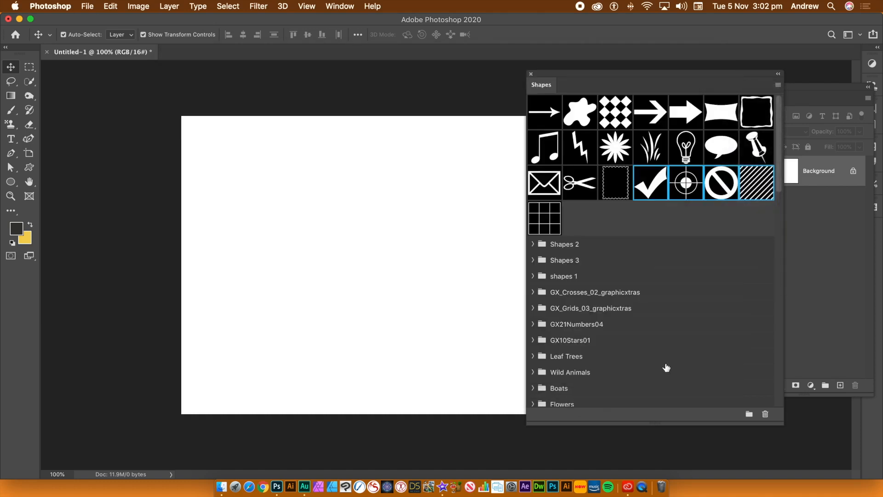
Move the selected check mark, target, prohibition sign and diagonal stripes into the Shapes 2 group and check its contents
left_click_drag(733, 184, 572, 246)
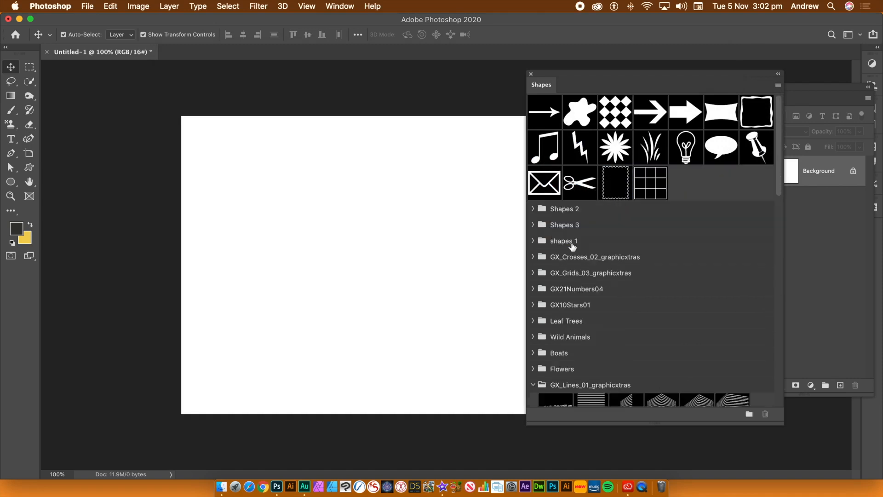
left_click(533, 209)
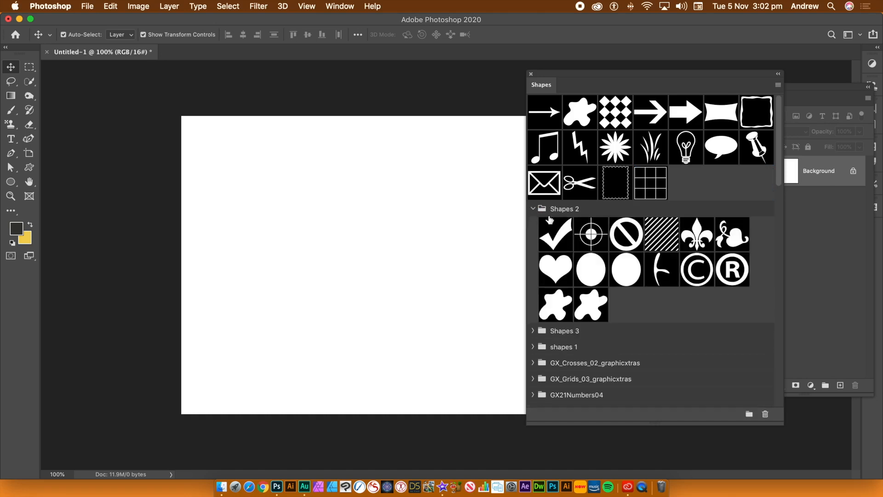
left_click(533, 209)
Select the collapsed Shapes 2 group, begin exporting it as a custom shapes file, and cancel without saving
left_click(571, 210)
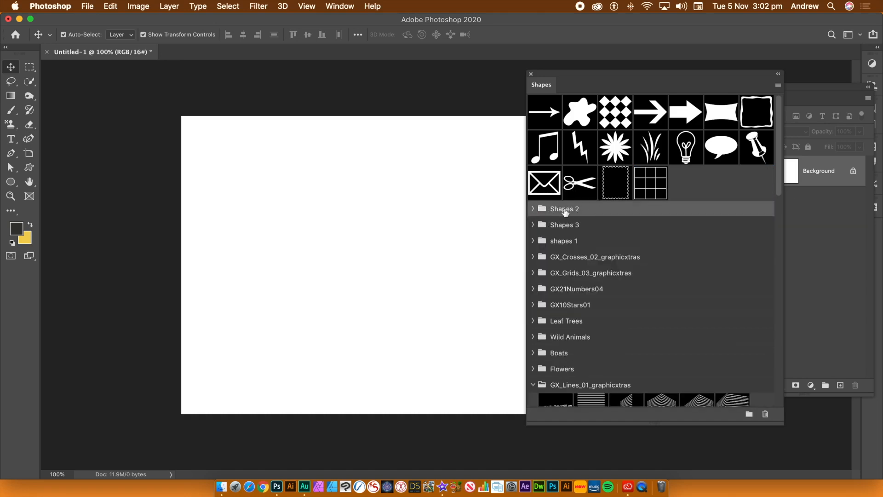
left_click(778, 85)
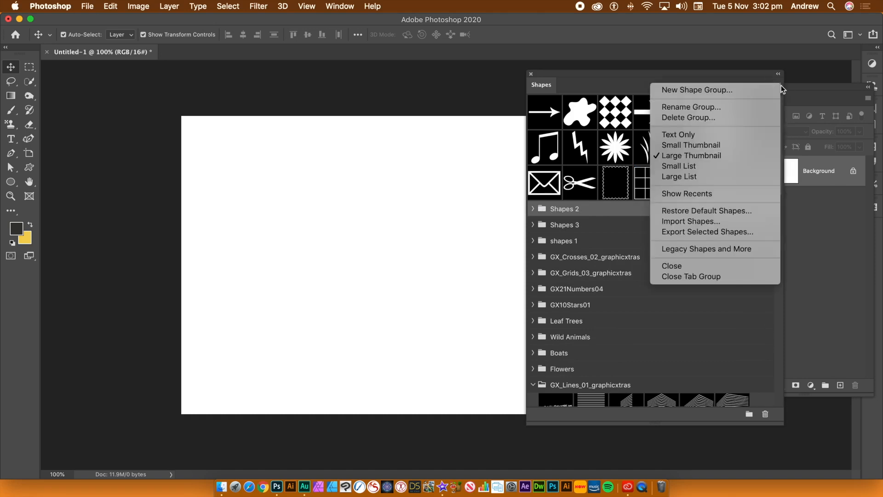
left_click(708, 233)
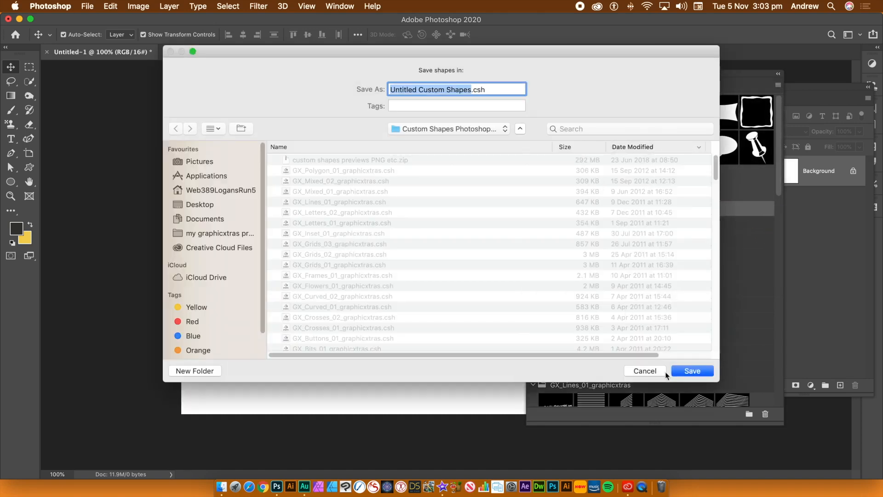
left_click(645, 370)
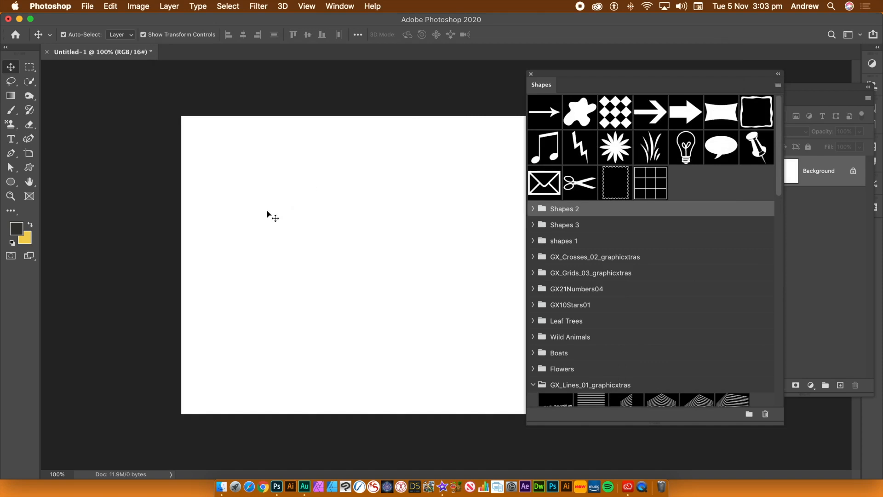
Draw the twelve-petal flower about 590 by 557 px with the Custom Shape tool, and undo it
left_click(30, 168)
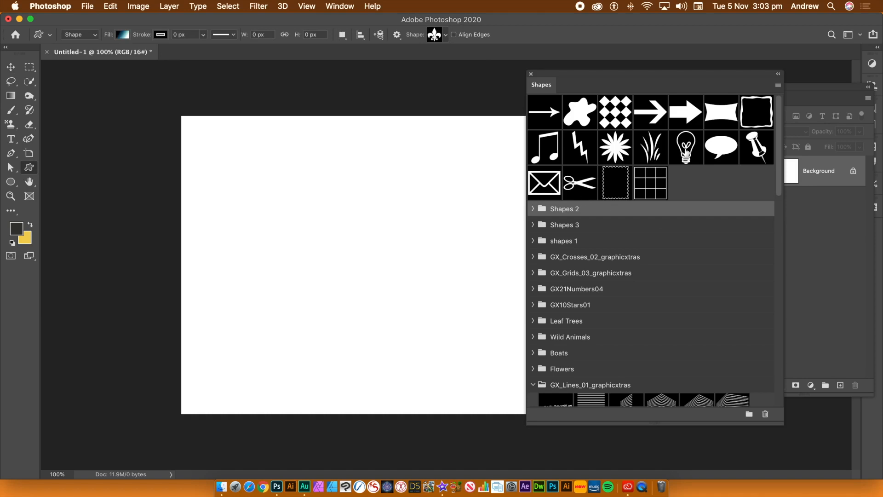
left_click(652, 189)
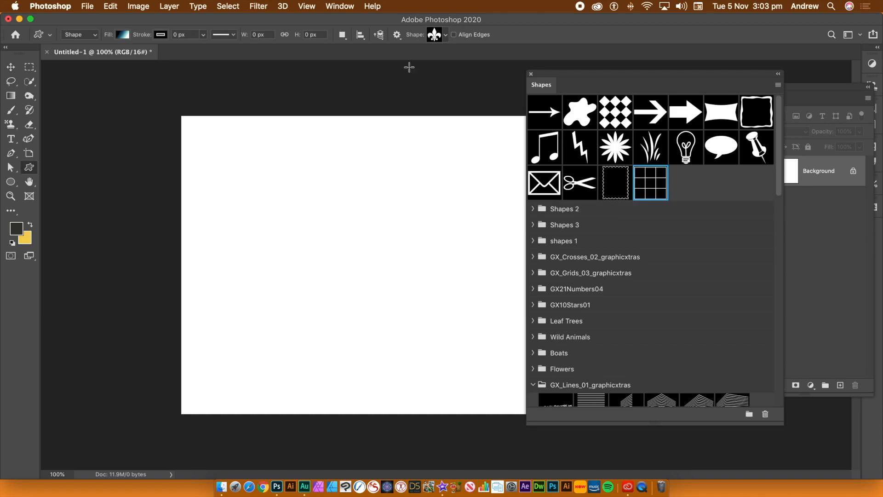
left_click(448, 39)
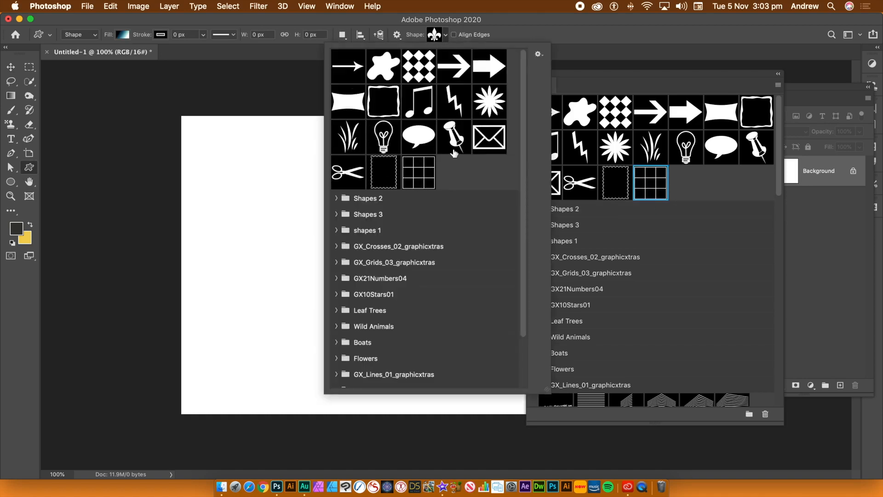
left_click(499, 105)
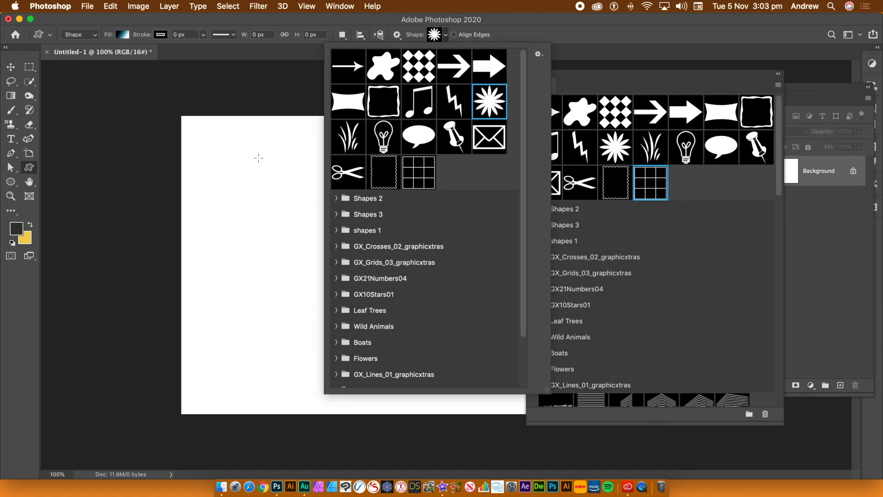
left_click_drag(243, 164, 406, 318)
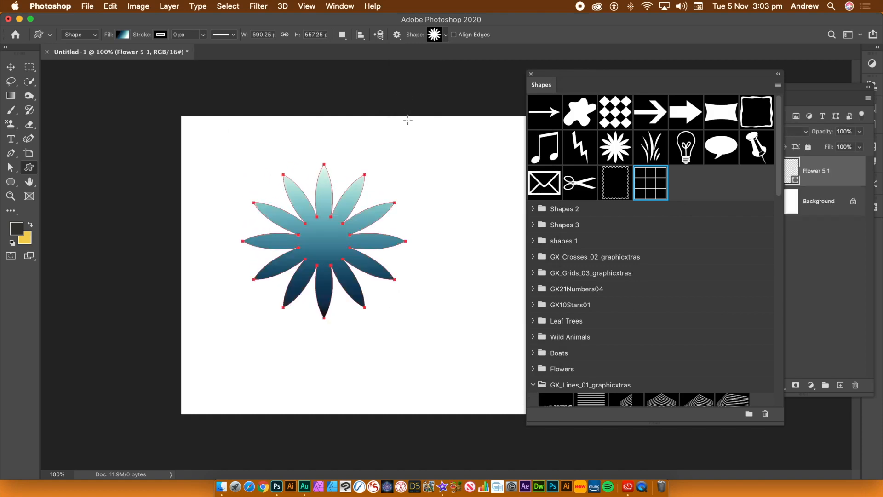
key("super+z")
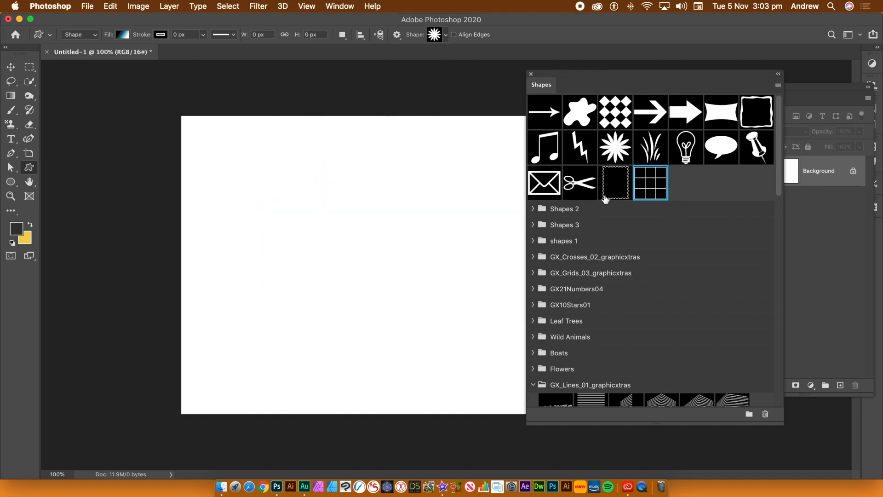
Place the twelve-petal flower from the Shapes panel on the upper part of the canvas at 100% scale
left_click(618, 150)
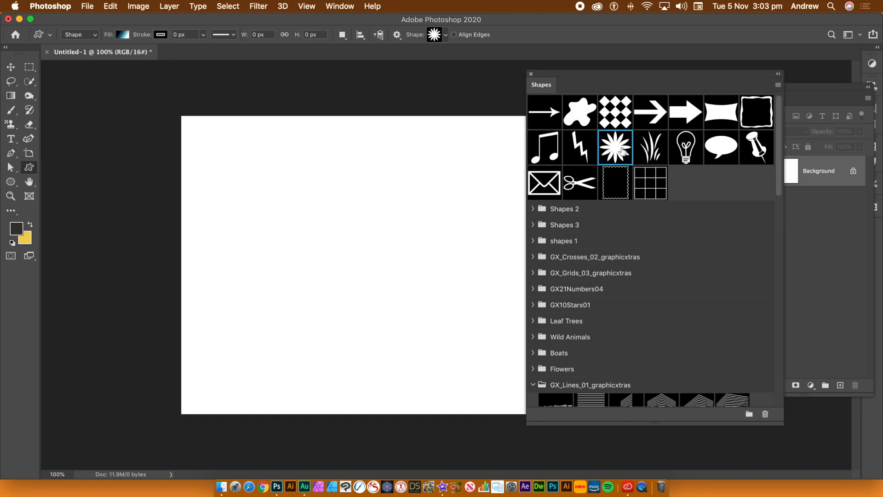
left_click_drag(615, 151, 319, 198)
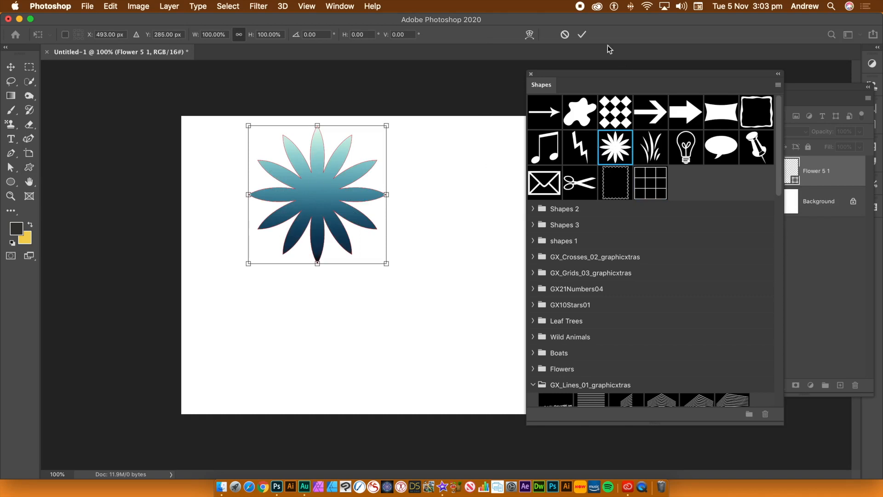
left_click(581, 35)
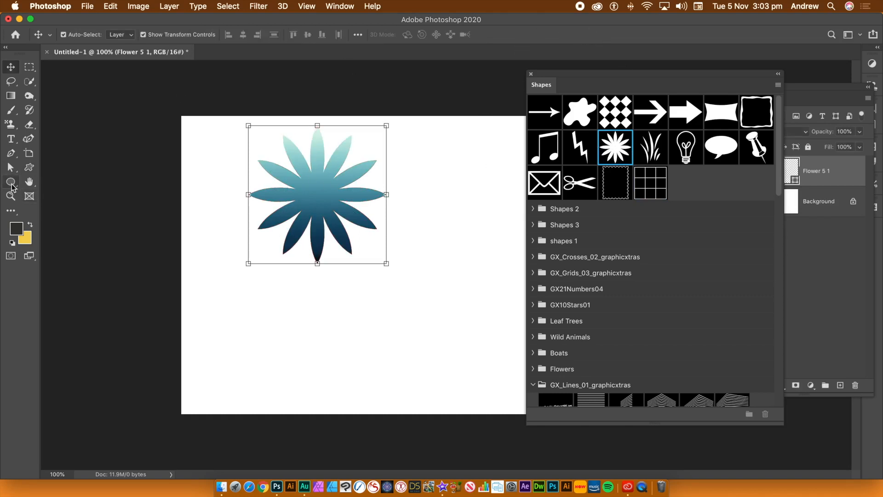
Change the flower's fill to the blue-yellow-blue gradient preset
left_click(29, 167)
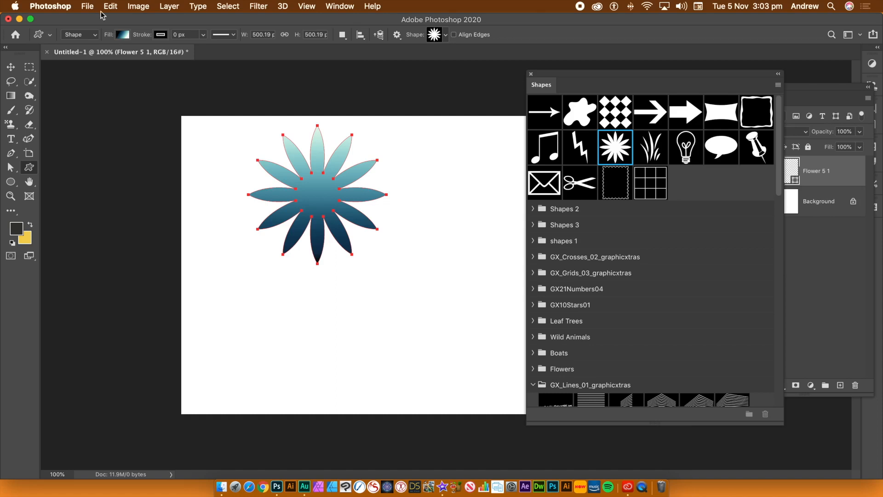
left_click(122, 36)
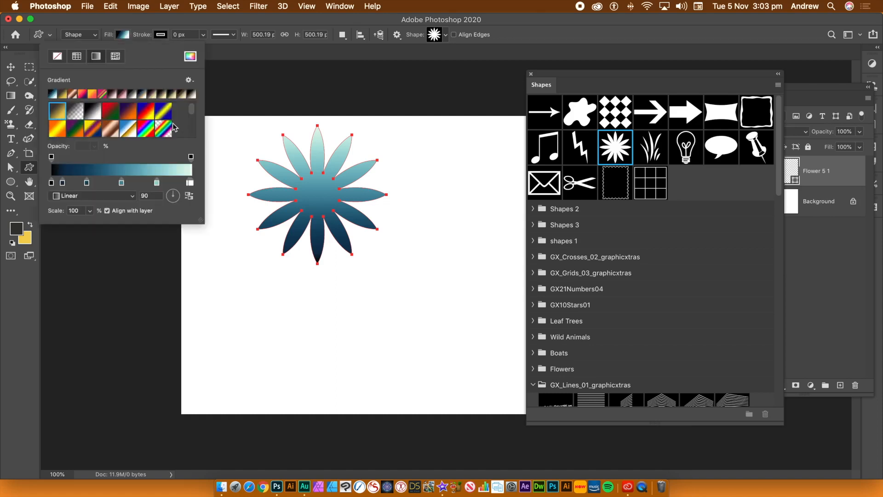
left_click(163, 110)
left_click(353, 22)
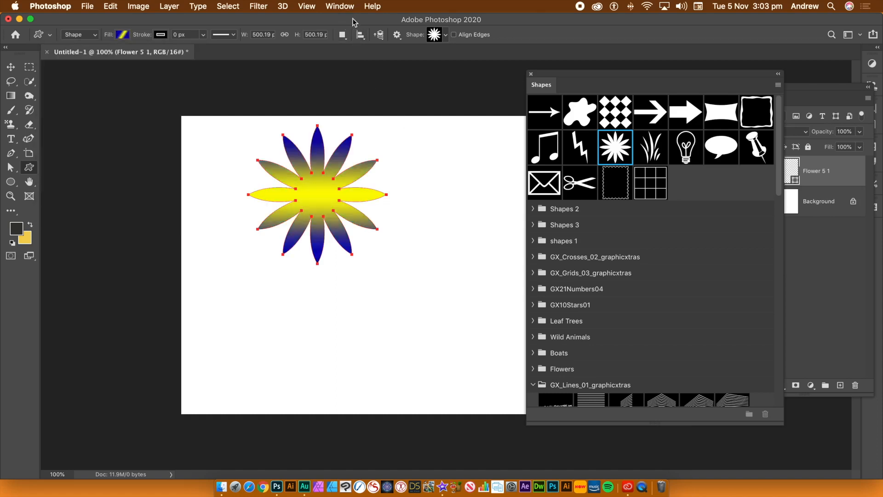
Place the open-headed arrow overlapping the flower and the scissors shape beneath them, both at 100% scale
left_click_drag(650, 111, 430, 201)
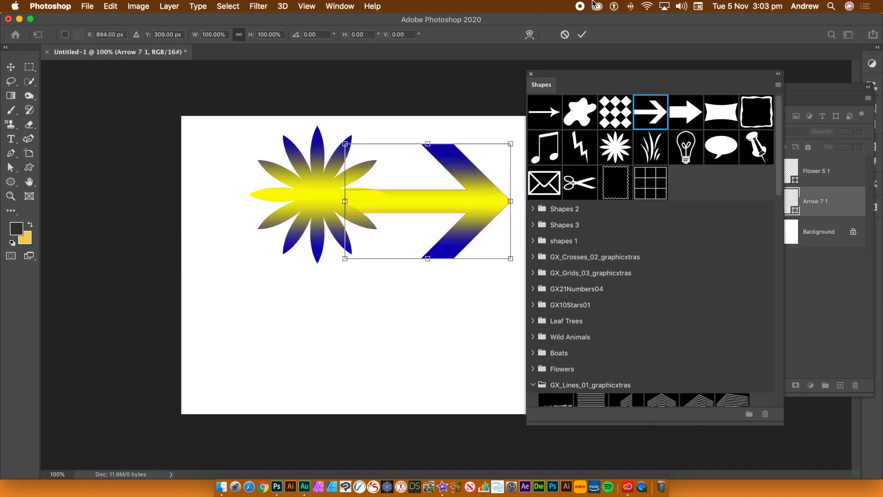
left_click(582, 34)
left_click_drag(521, 202, 372, 311)
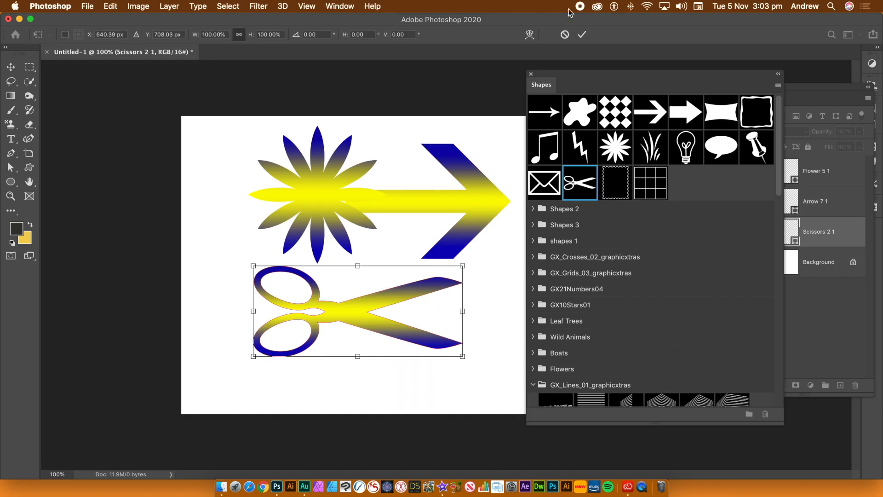
left_click(581, 34)
Delete the scissors and arrow shapes from the canvas
key("BackSpace")
left_click(465, 213)
left_click(482, 220)
key("BackSpace")
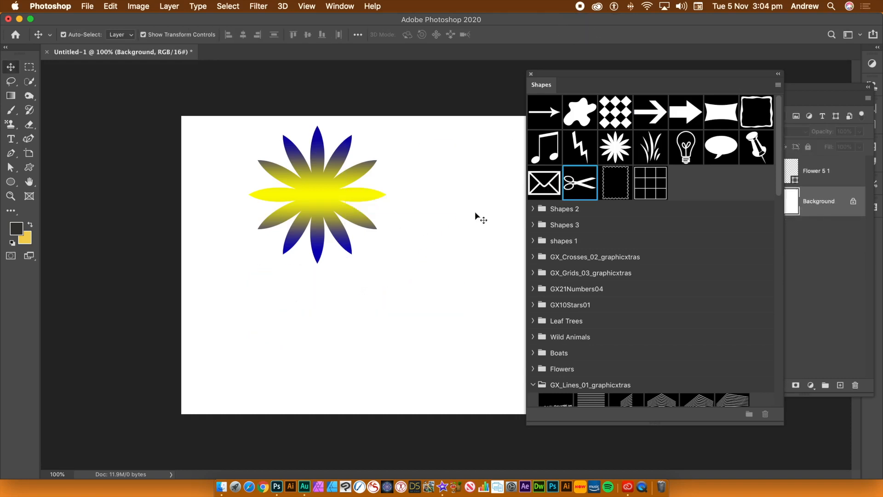
Move the flower slightly down the canvas and check whether Define Custom Shape is available for it
left_click(337, 198)
left_click_drag(322, 197, 321, 219)
right_click(322, 219)
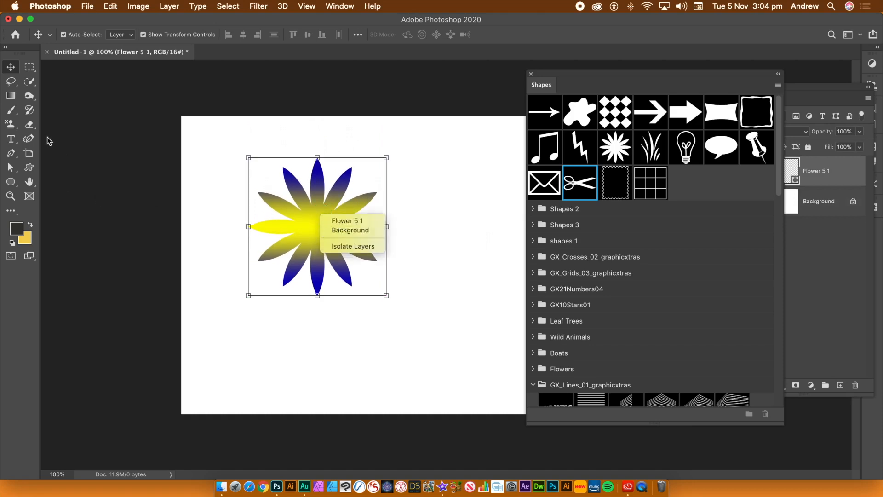
left_click(6, 178)
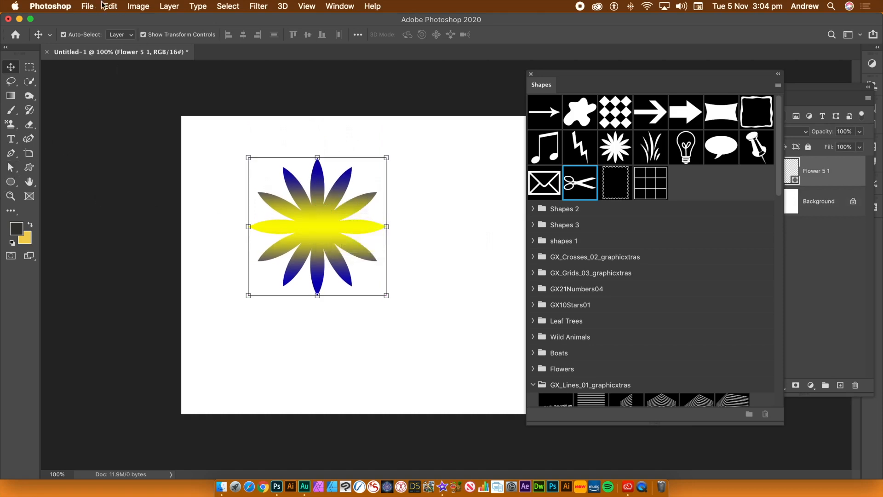
left_click(106, 6)
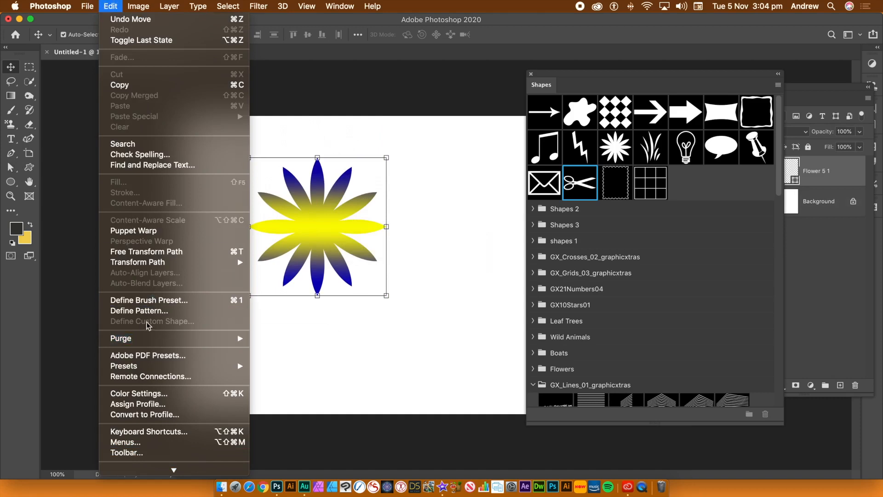
left_click(315, 18)
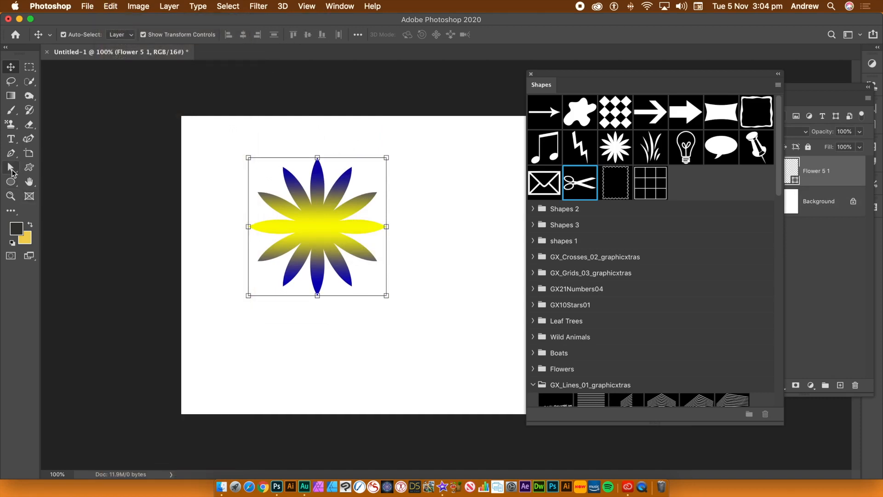
Select the flower's whole path with the Path Selection tool and check the availability of Define Custom Shape
left_click(11, 168)
left_click_drag(222, 151, 436, 330)
right_click(335, 220)
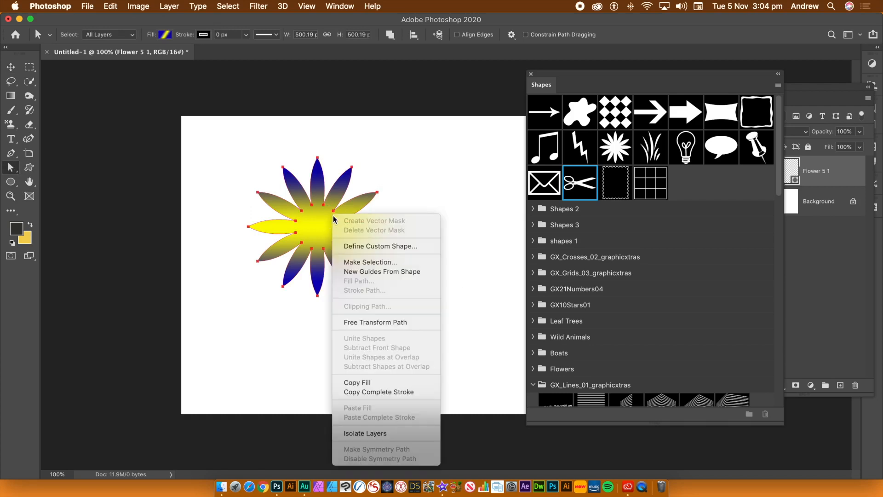
left_click(113, 7)
left_click(114, 7)
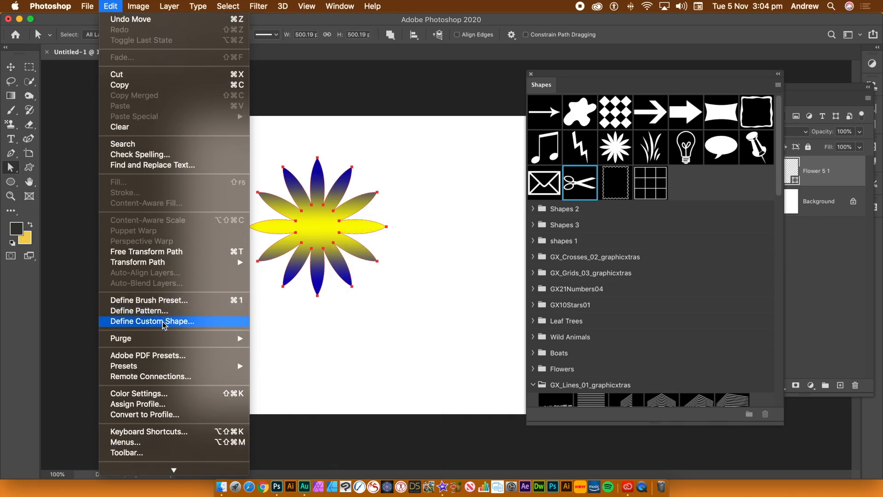
left_click(382, 26)
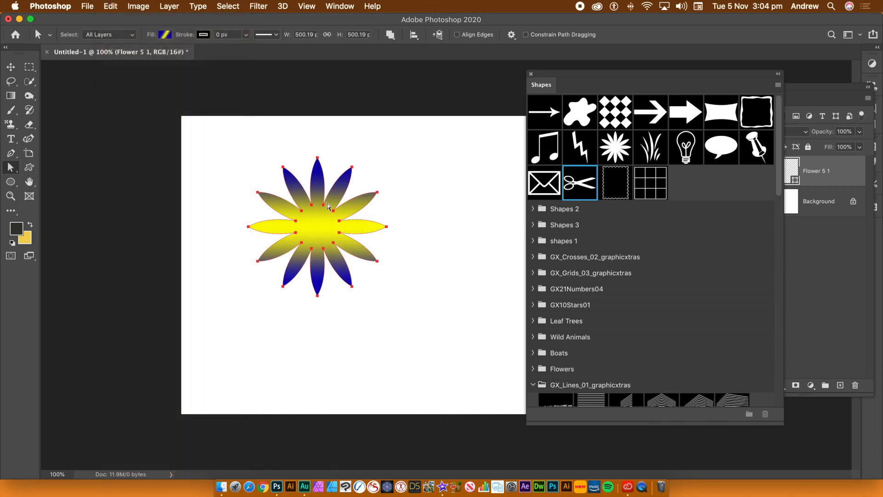
Define the selected flower path as a custom shape, keeping the suggested name
right_click(327, 216)
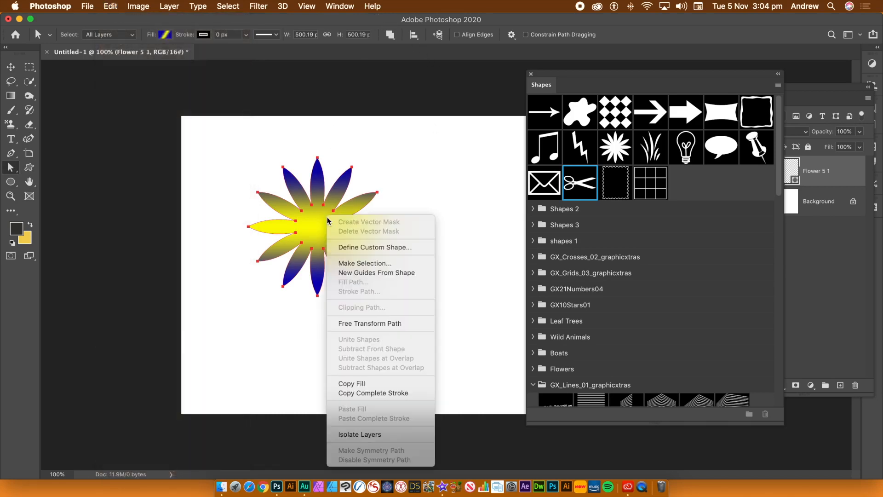
left_click(360, 248)
left_click(616, 282)
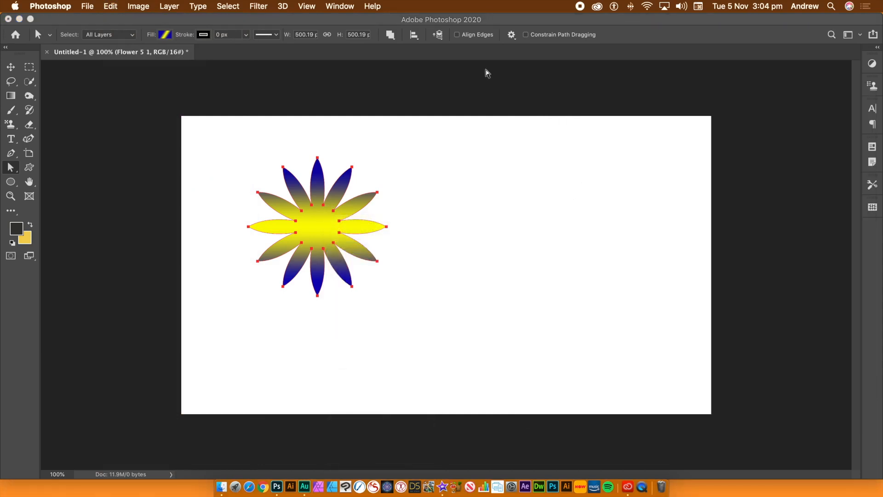
left_click(509, 55)
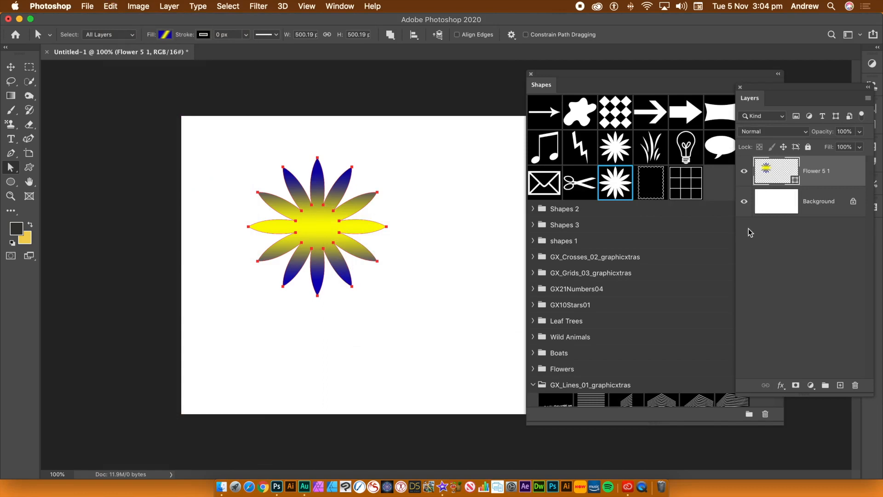
Move the Shapes panel clear of the Layers panel
left_click_drag(699, 75, 642, 70)
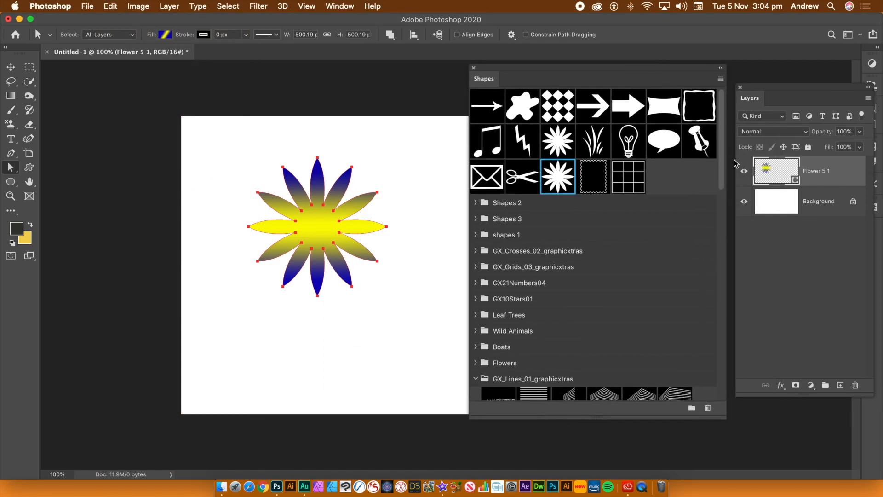
left_click_drag(721, 164, 736, 148)
left_click_drag(722, 164, 717, 136)
Add the flower path as custom shape Shape 1124 directly after the thin arrow in the Shapes panel
left_click(495, 111)
right_click(319, 214)
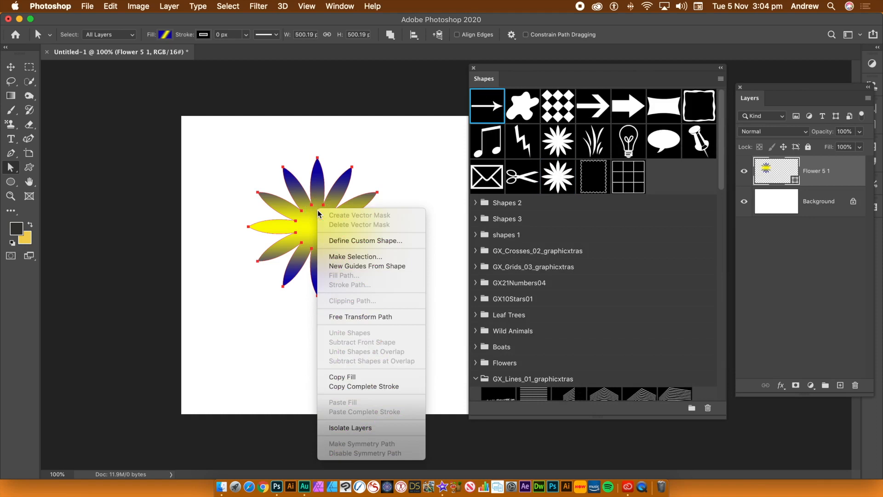
left_click(343, 243)
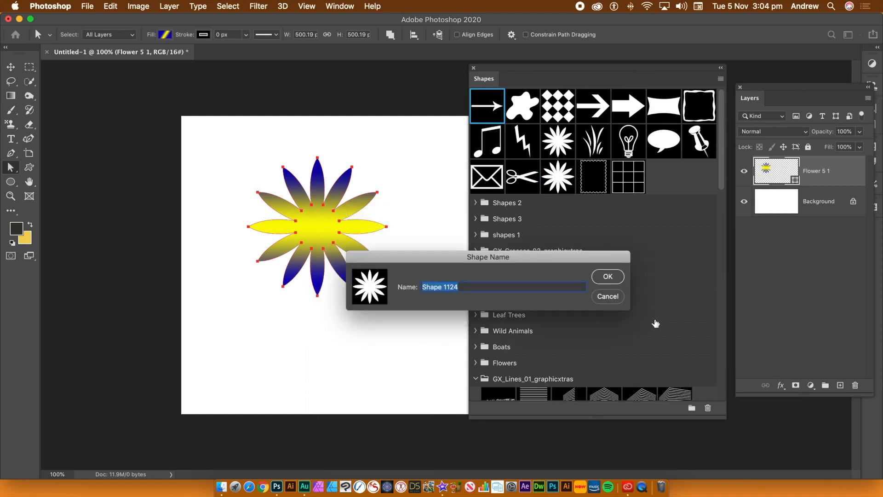
left_click(611, 279)
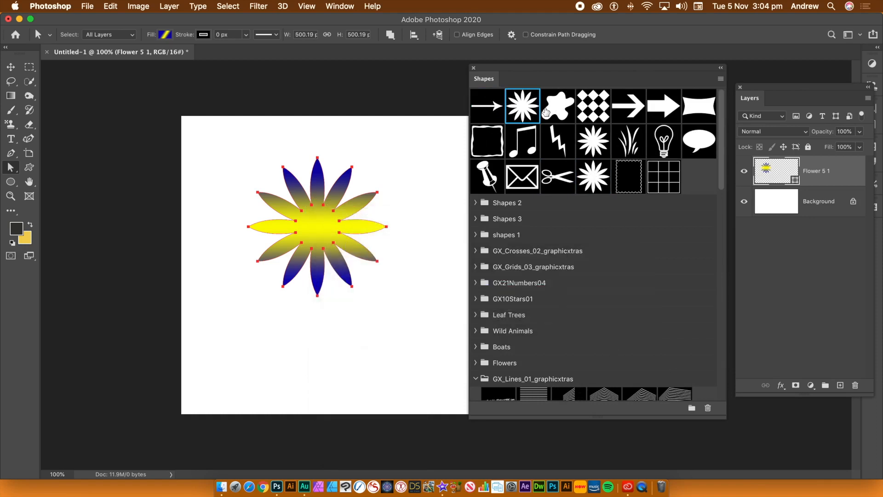
Define the flower path as another custom shape inside the Shapes 2 group, and return to the Move tool
left_click(514, 204)
right_click(315, 221)
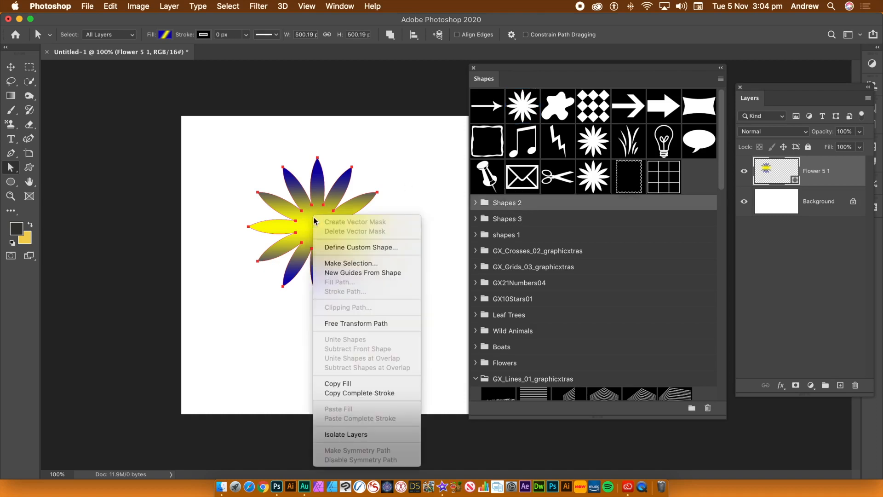
left_click(344, 248)
left_click(607, 278)
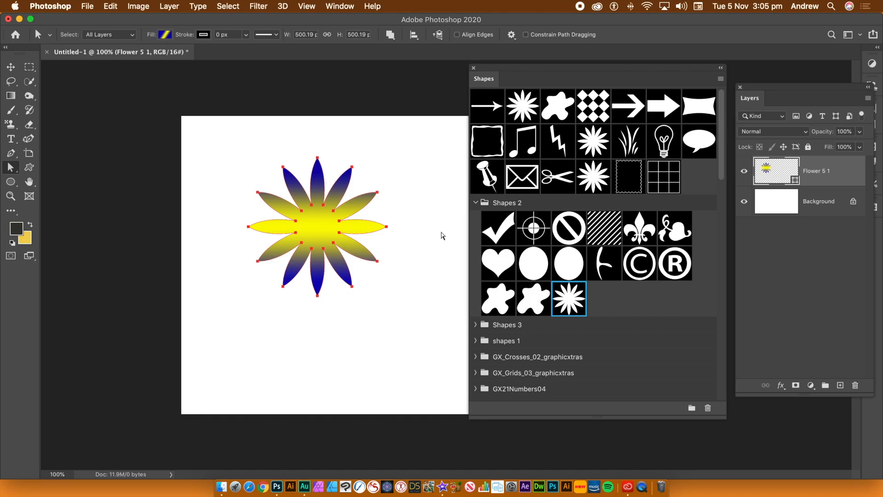
left_click(11, 67)
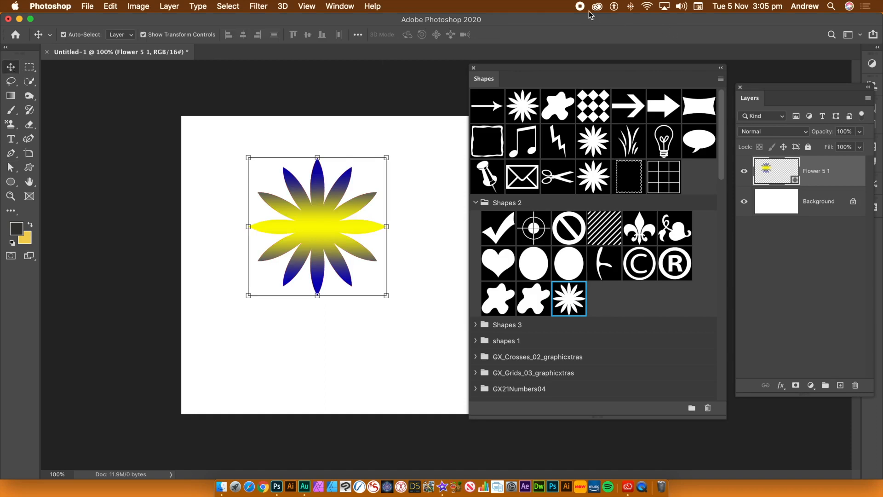